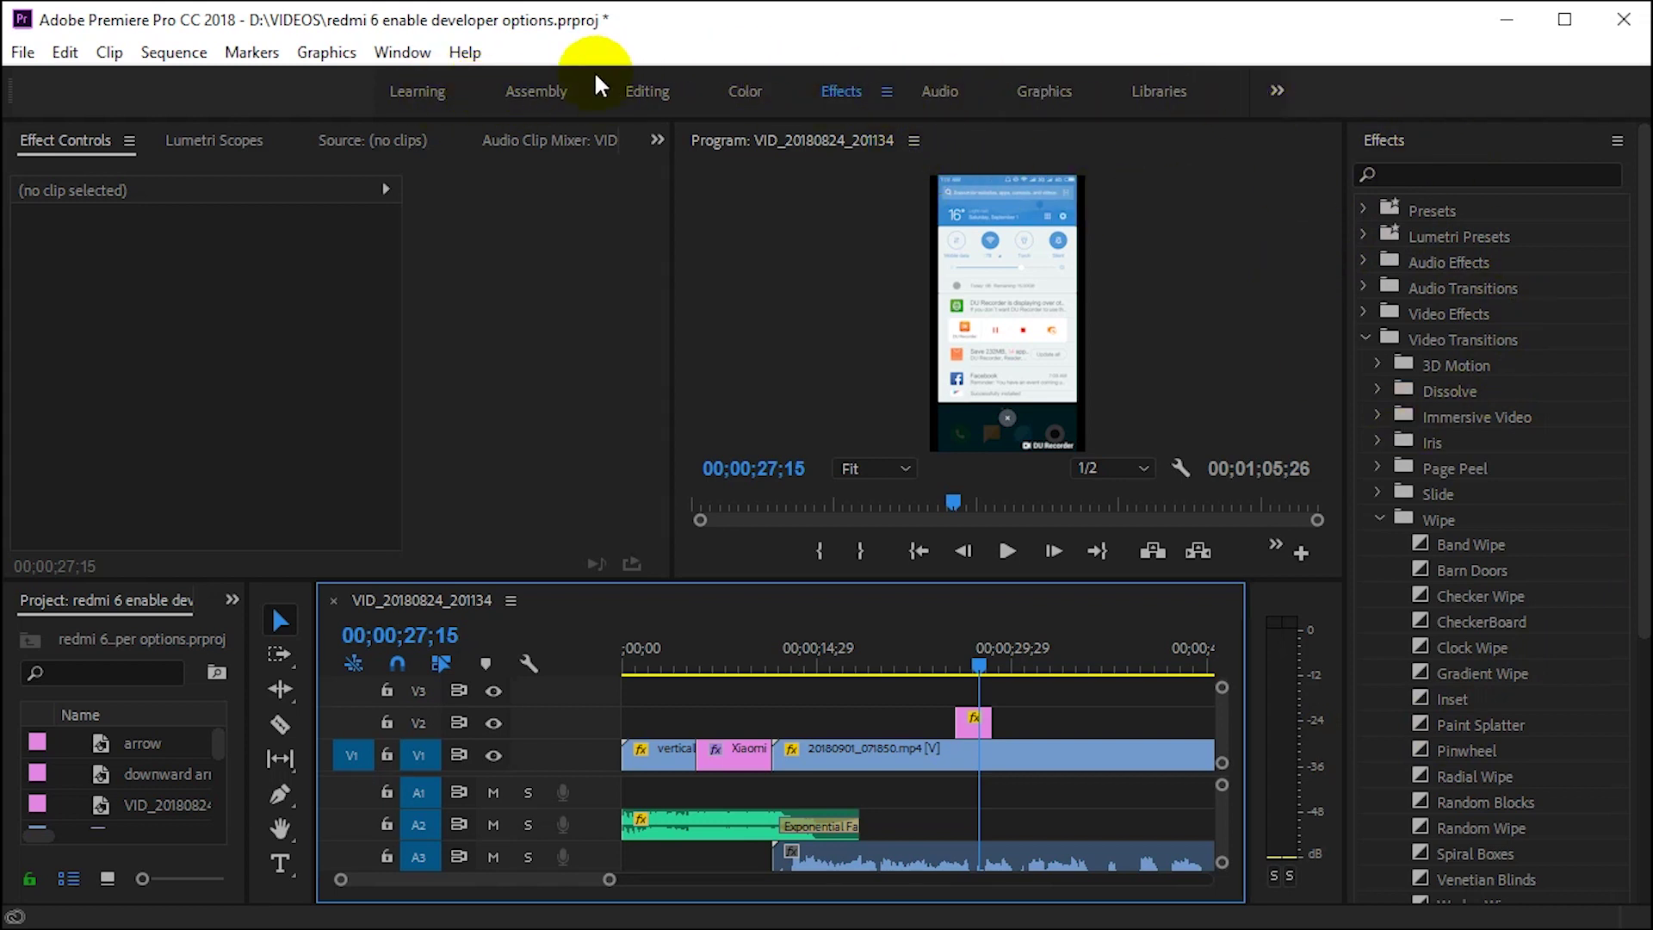
{"action": "left_click", "coordinate": [887, 91]}
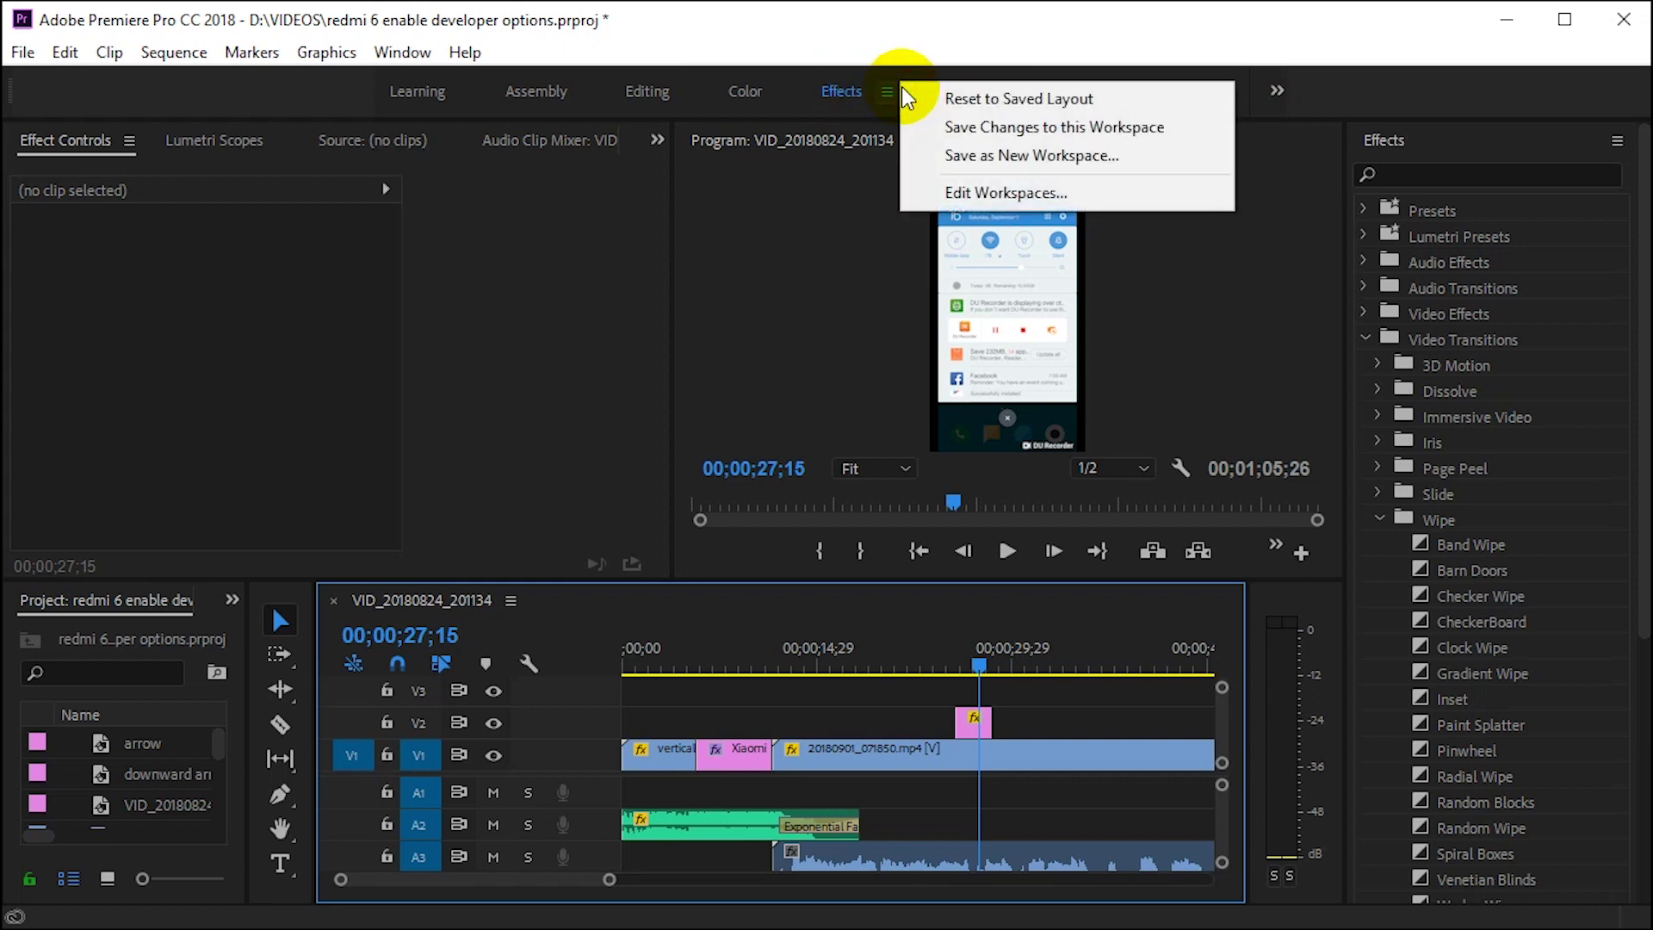
{"action": "left_click", "coordinate": [949, 91]}
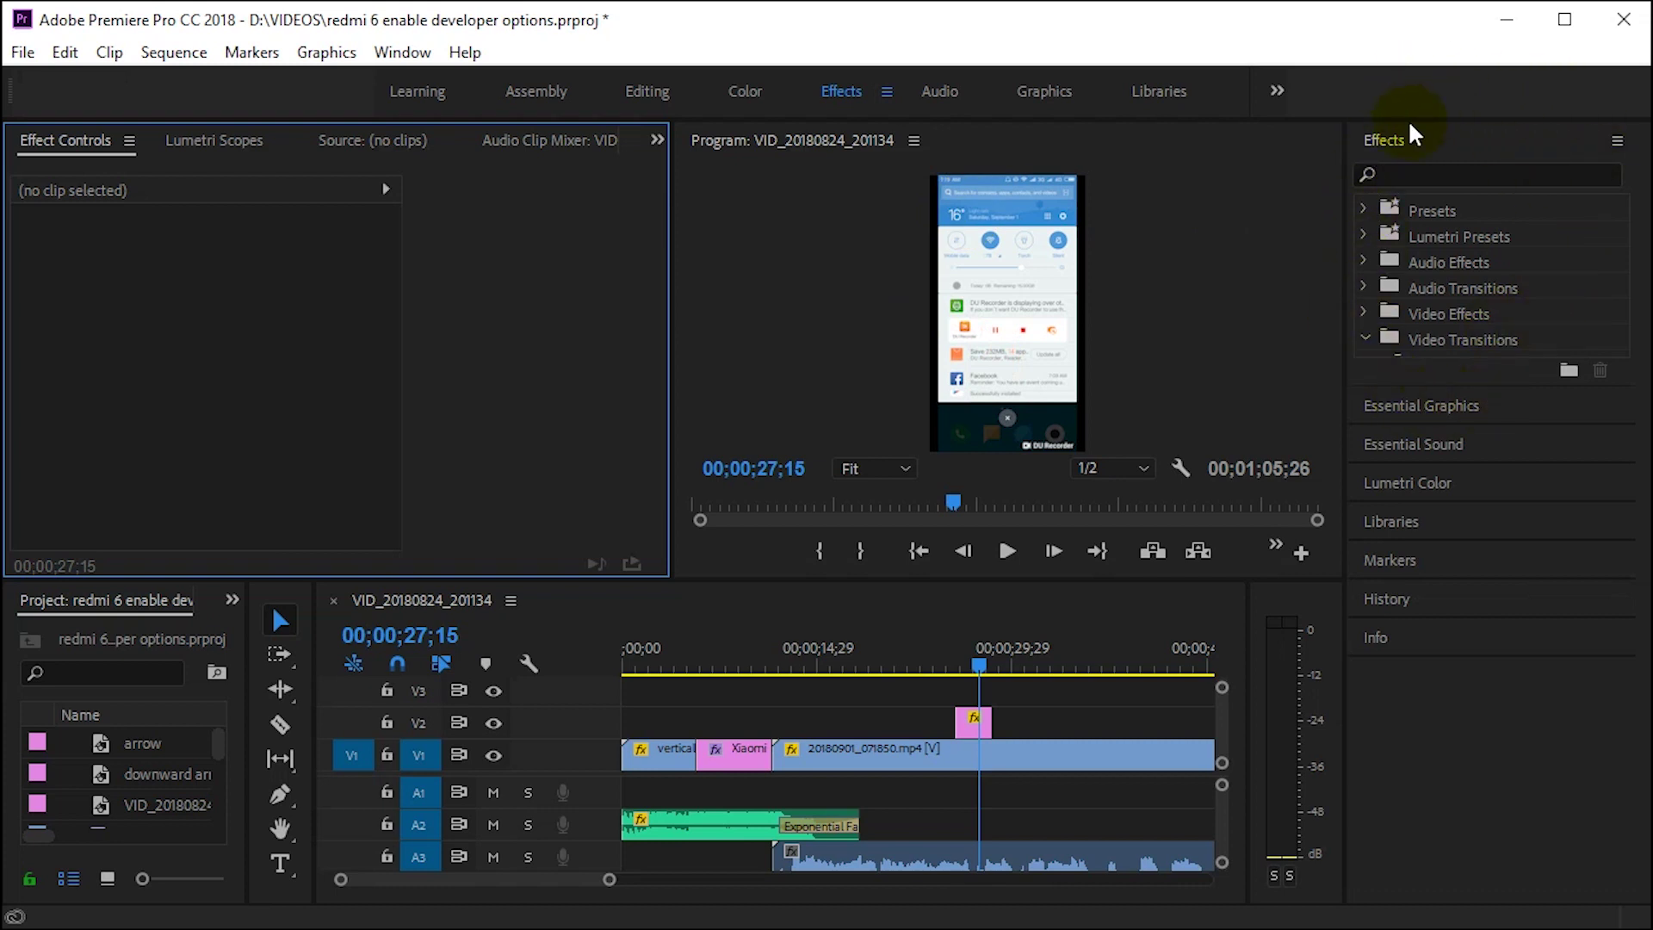
Step: Add an ellipse shape graphic at 00;00;27;15 and reshape it into a circle in the enlarged program monitor
{"action": "left_click", "coordinate": [1400, 406]}
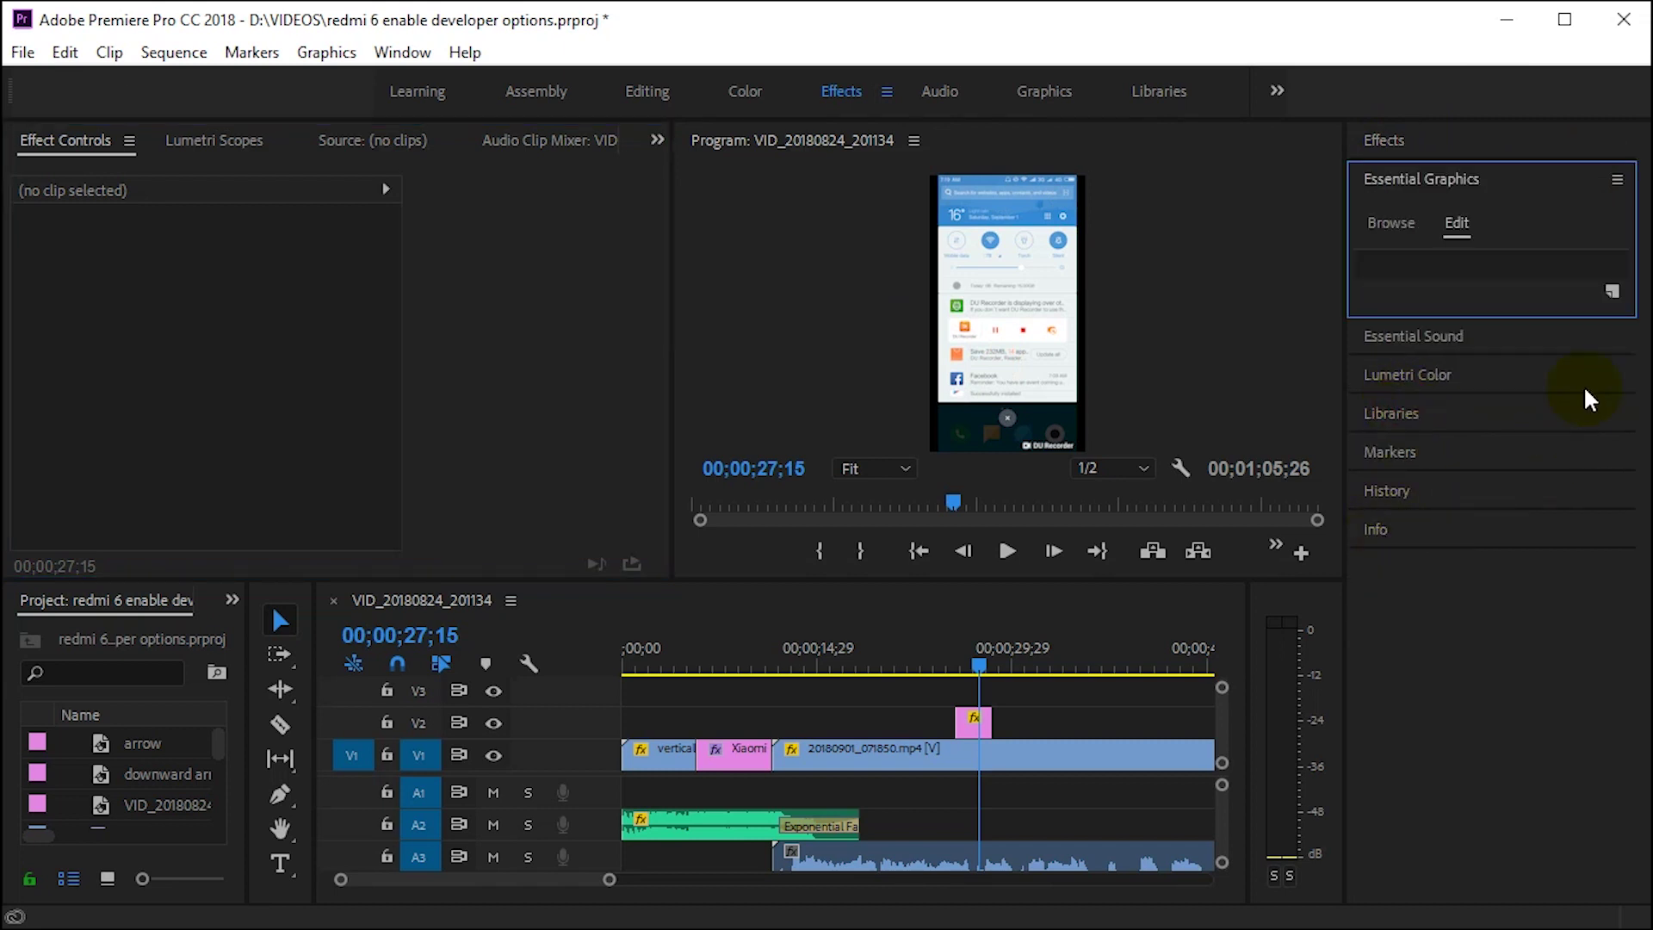
{"action": "left_click", "coordinate": [1613, 293]}
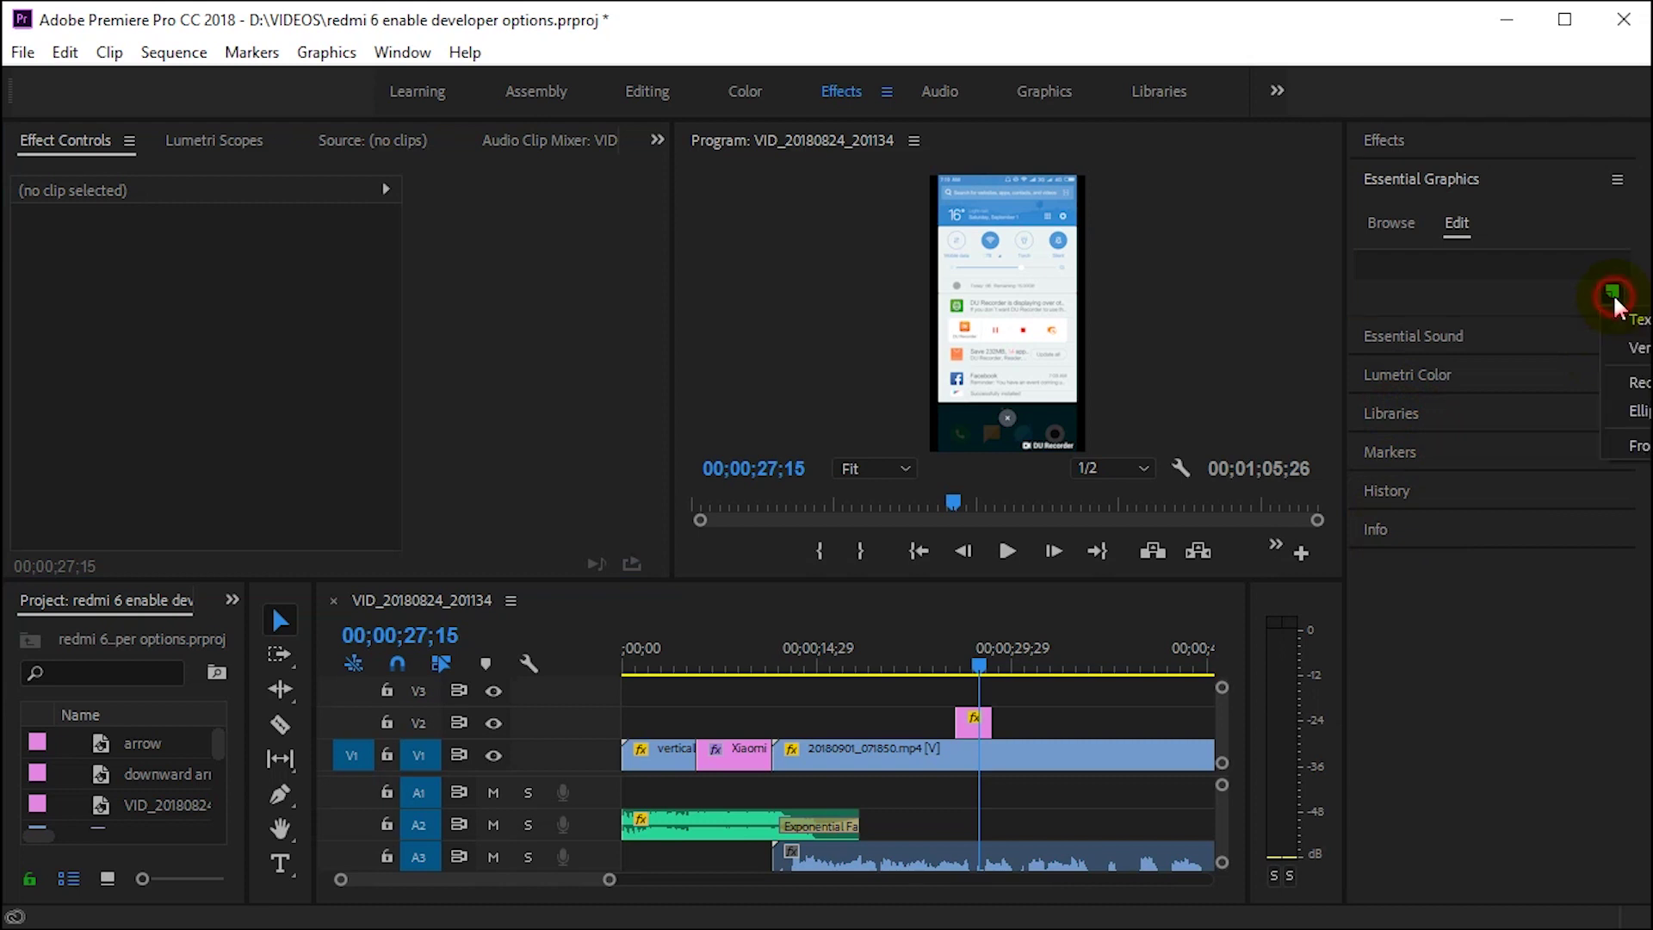
{"action": "left_click", "coordinate": [1638, 411]}
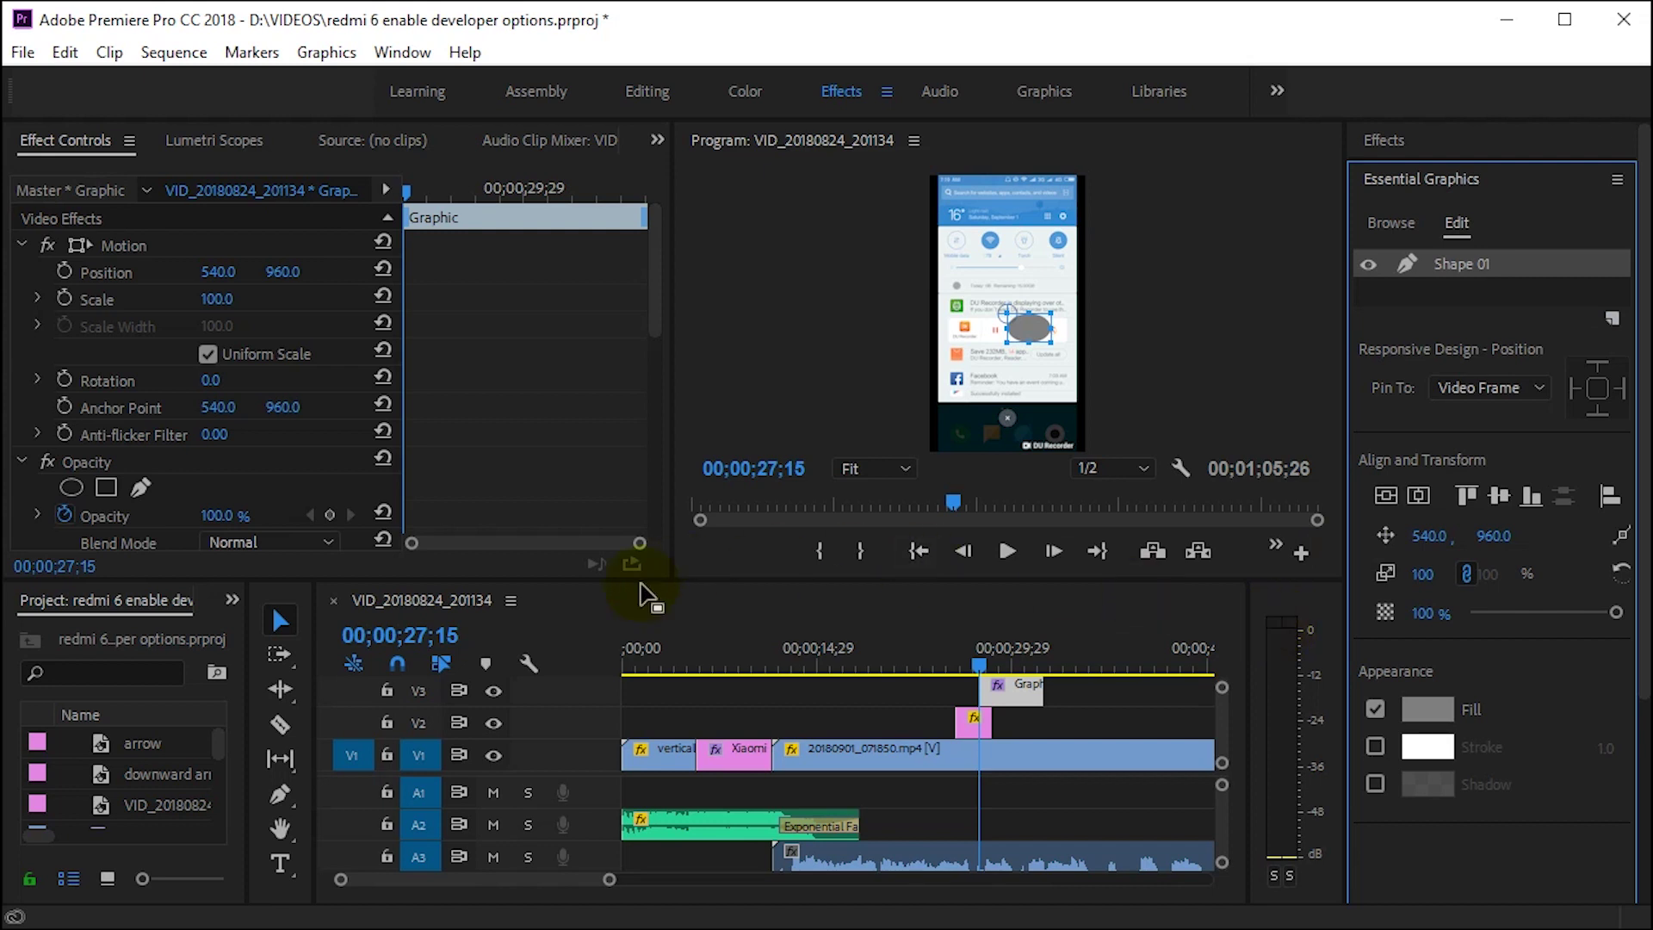
{"action": "left_click_drag", "start_coordinate": [700, 577], "coordinate": [697, 749]}
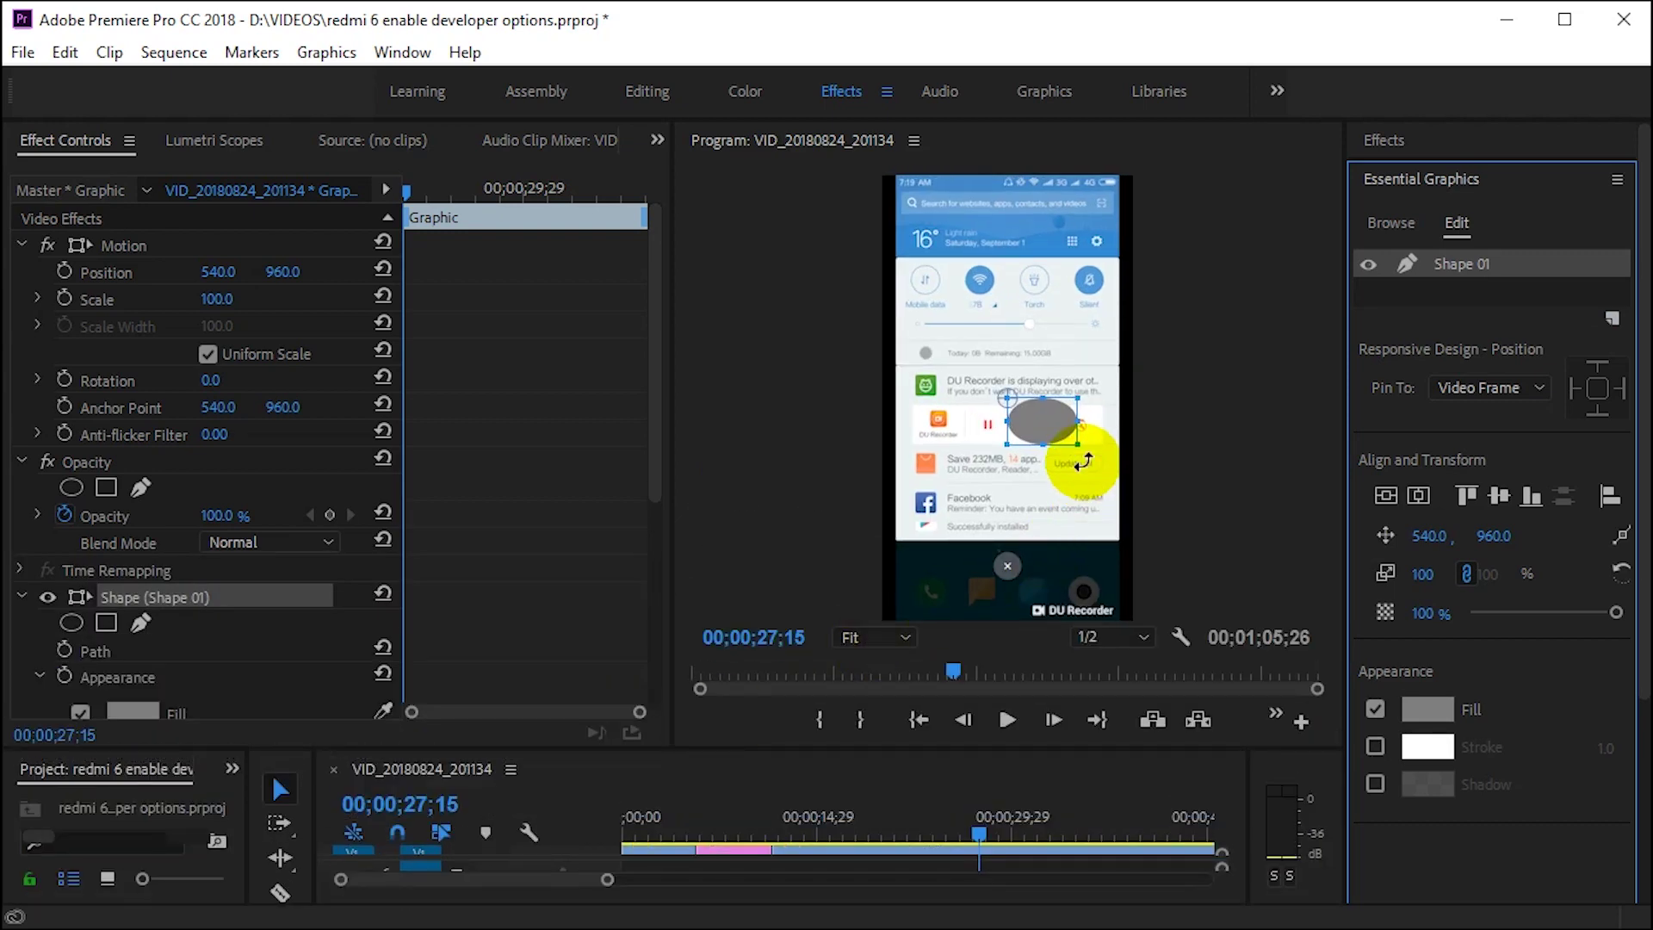
{"action": "mouse_move", "coordinate": [1077, 444]}
{"action": "left_mouse_down"}
{"action": "mouse_move", "coordinate": [1068, 481]}
{"action": "mouse_move", "coordinate": [1059, 452]}
{"action": "mouse_move", "coordinate": [1076, 472]}
{"action": "left_mouse_up"}
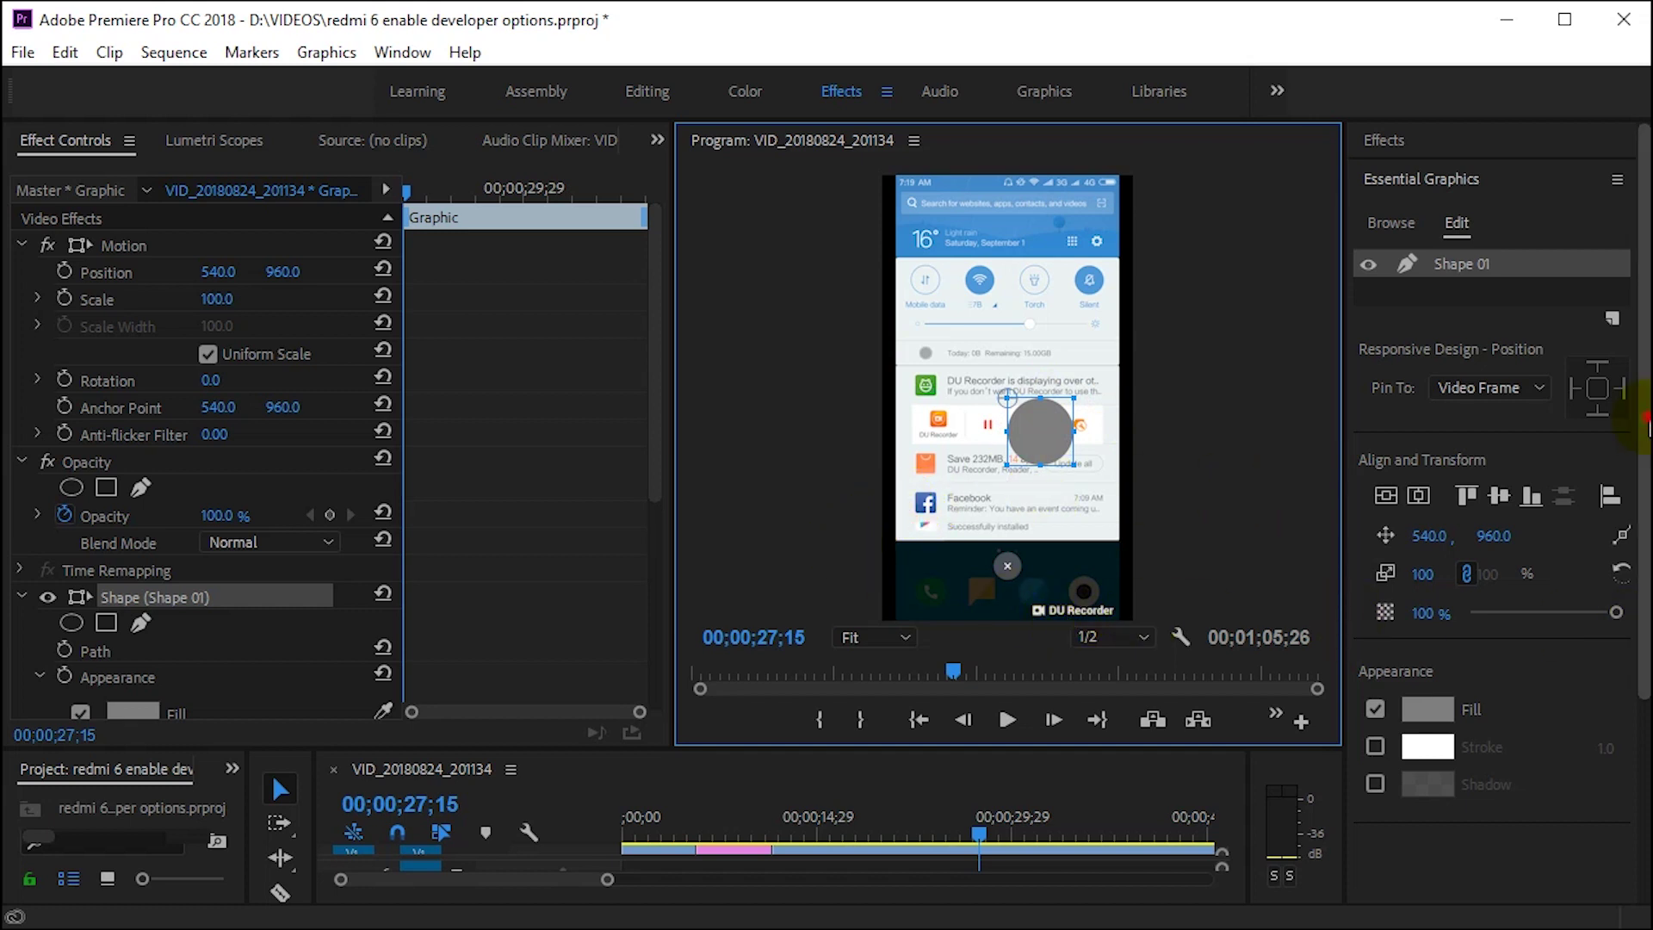
Step: Turn off the circle's fill and give it a red FF0000 stroke with a width of 54.0
{"action": "left_click_drag", "start_coordinate": [1647, 422], "coordinate": [1634, 564]}
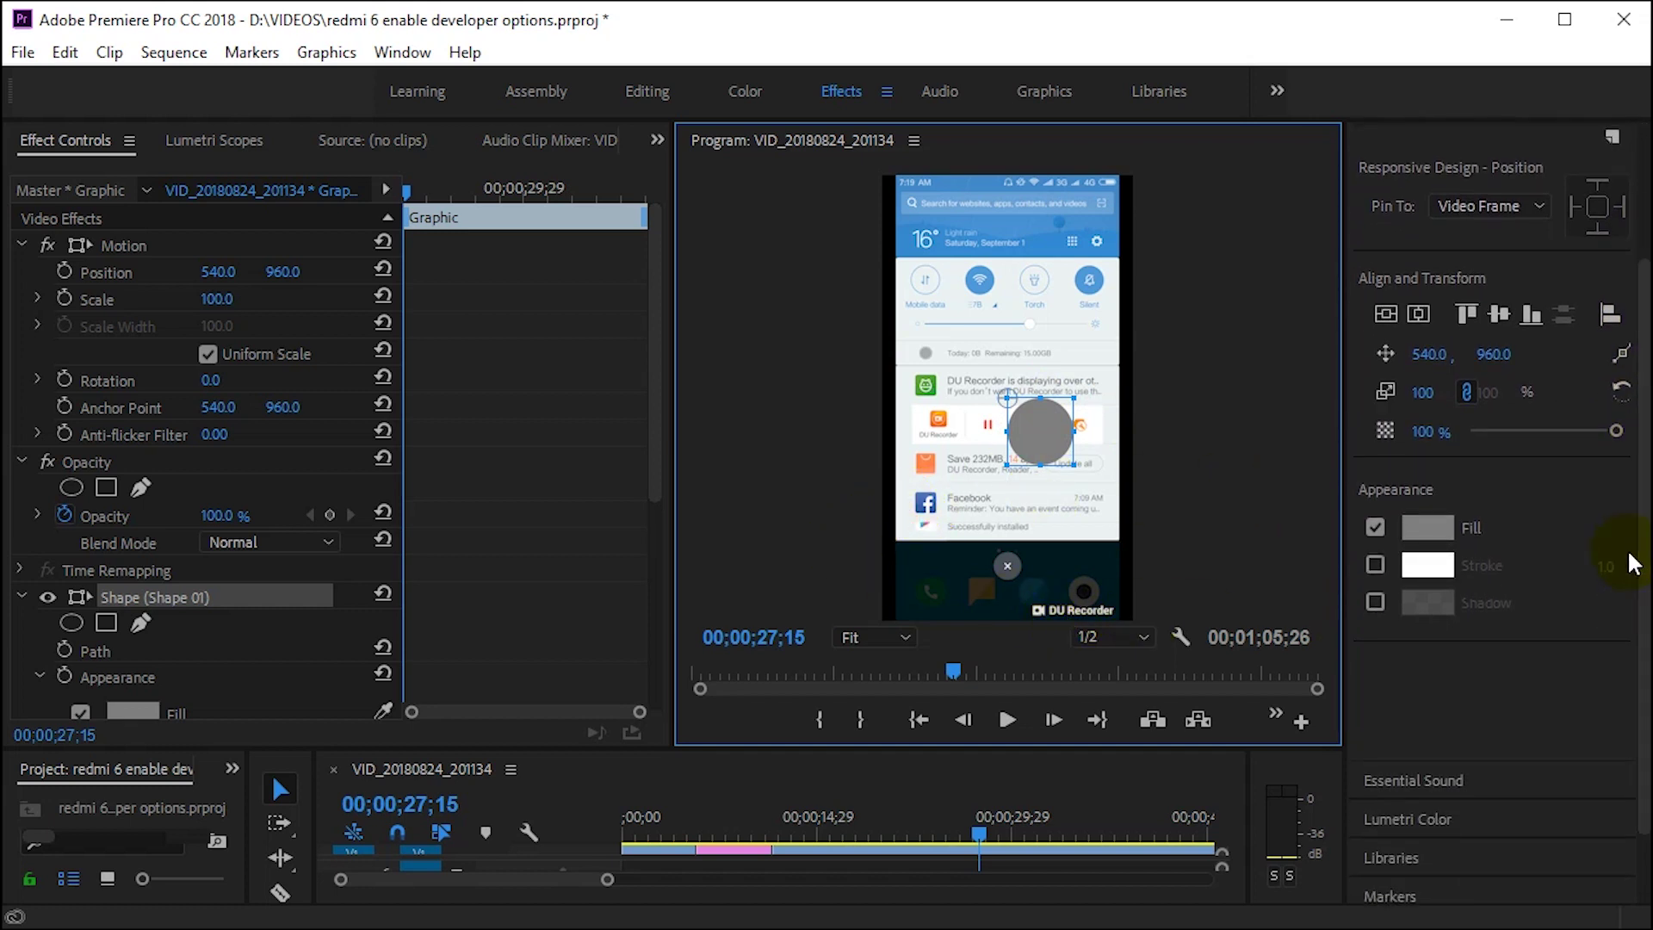
{"action": "left_click", "coordinate": [1373, 566]}
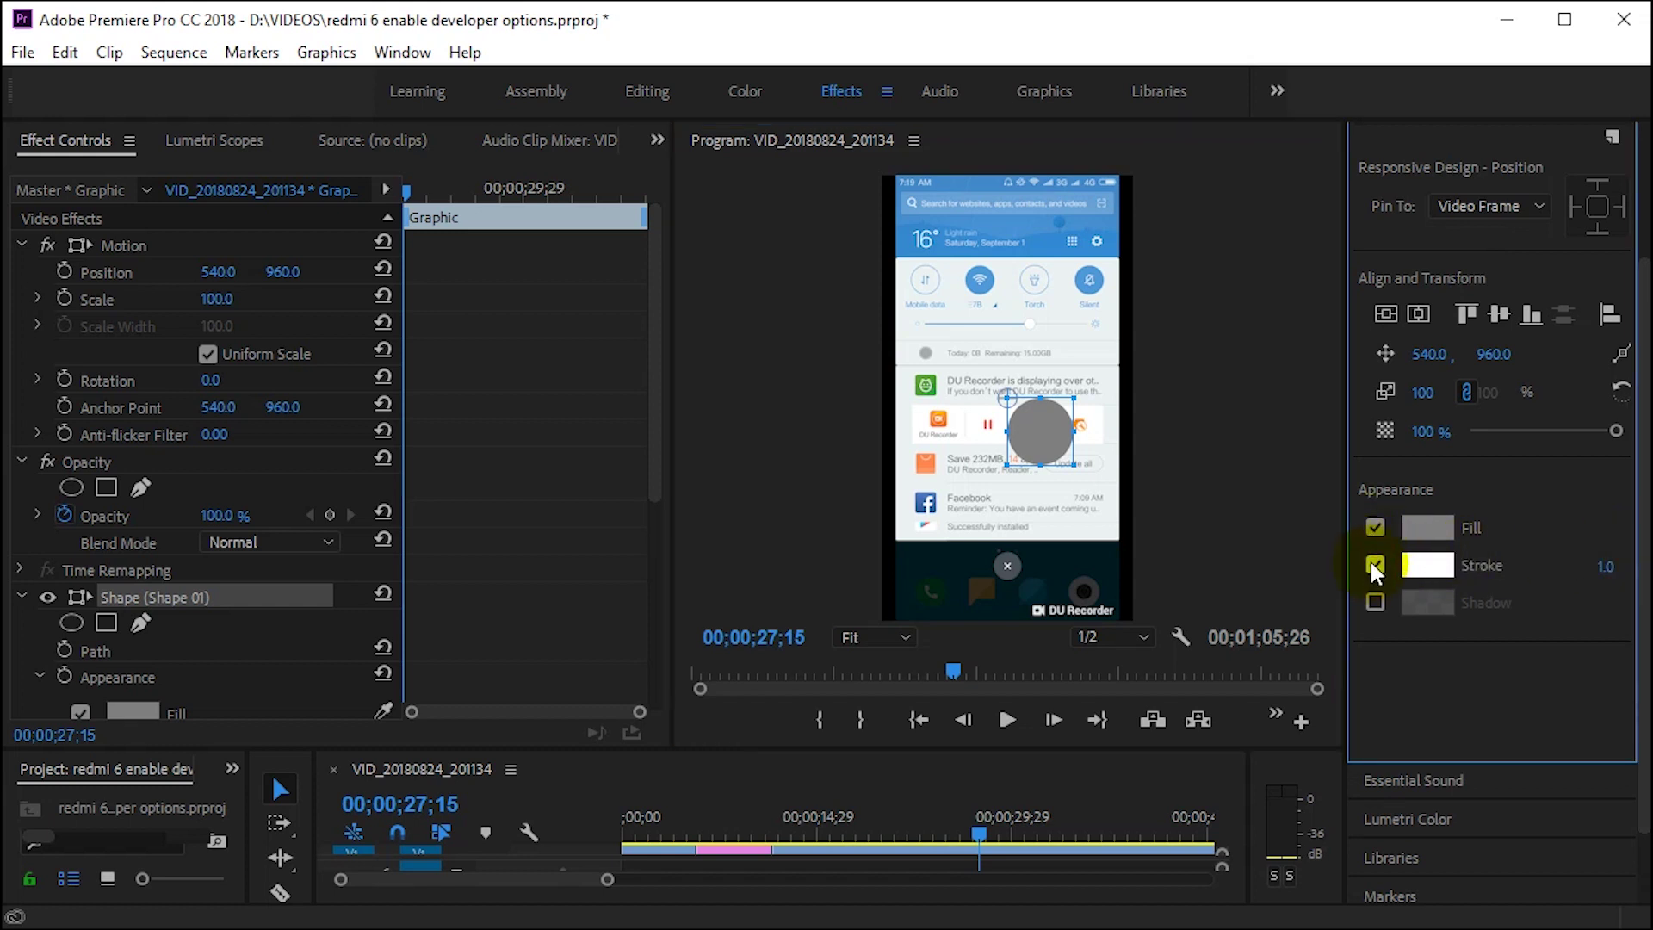
{"action": "left_click", "coordinate": [1374, 528]}
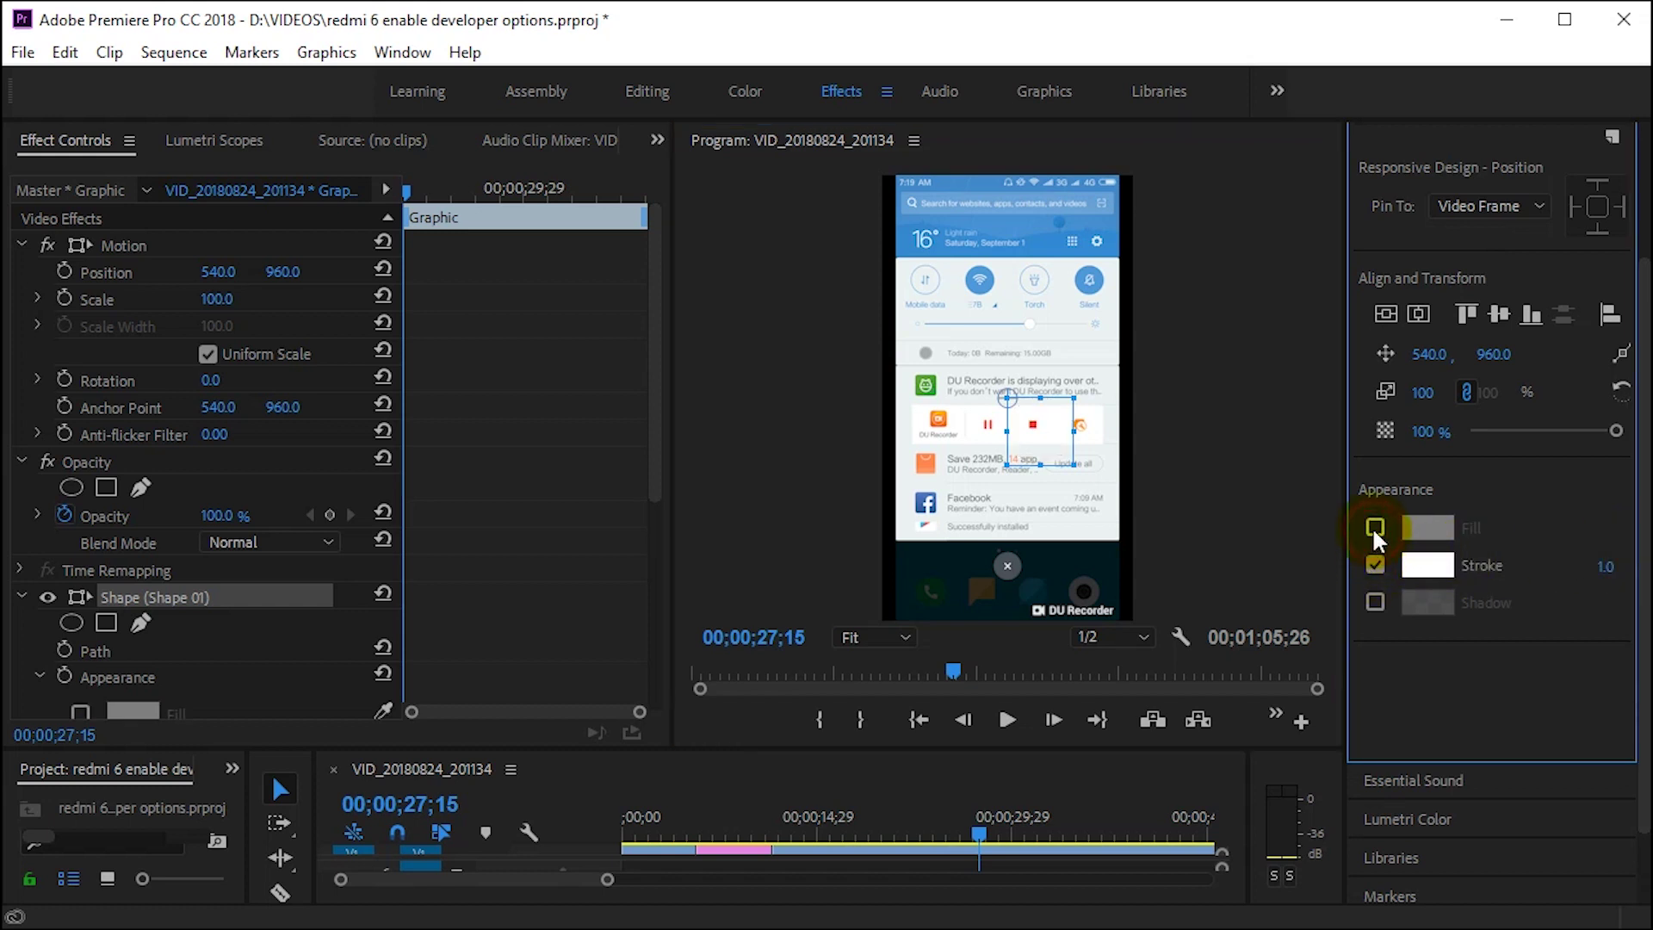
{"action": "left_click", "coordinate": [1440, 566]}
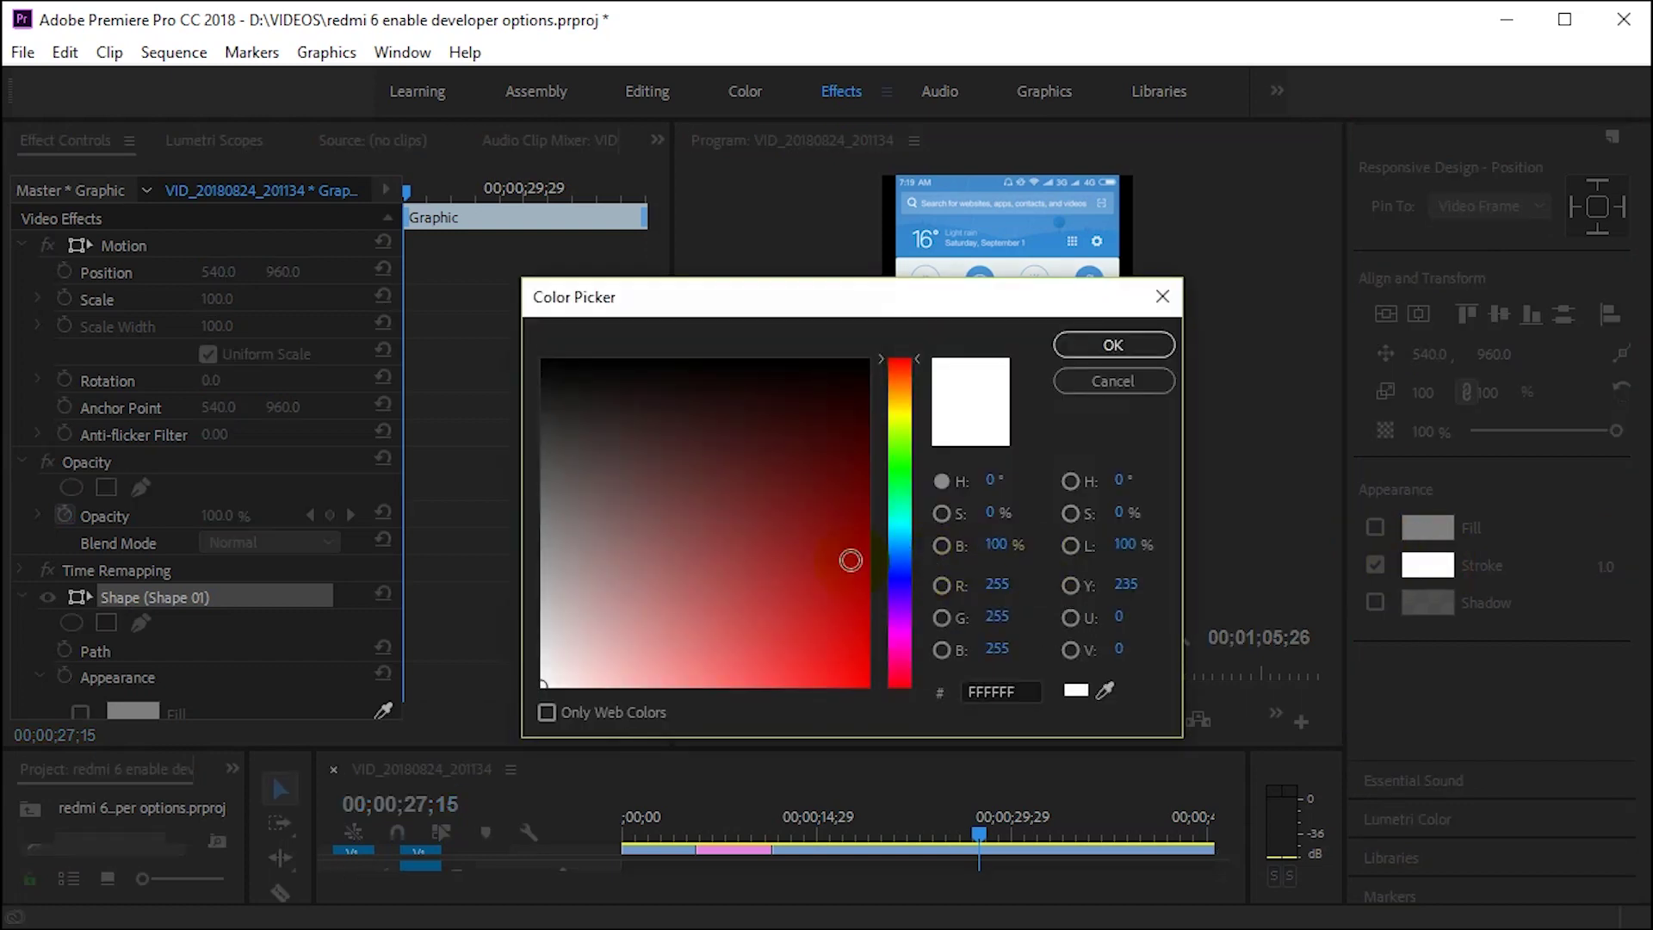
{"action": "left_click_drag", "start_coordinate": [803, 546], "coordinate": [884, 729]}
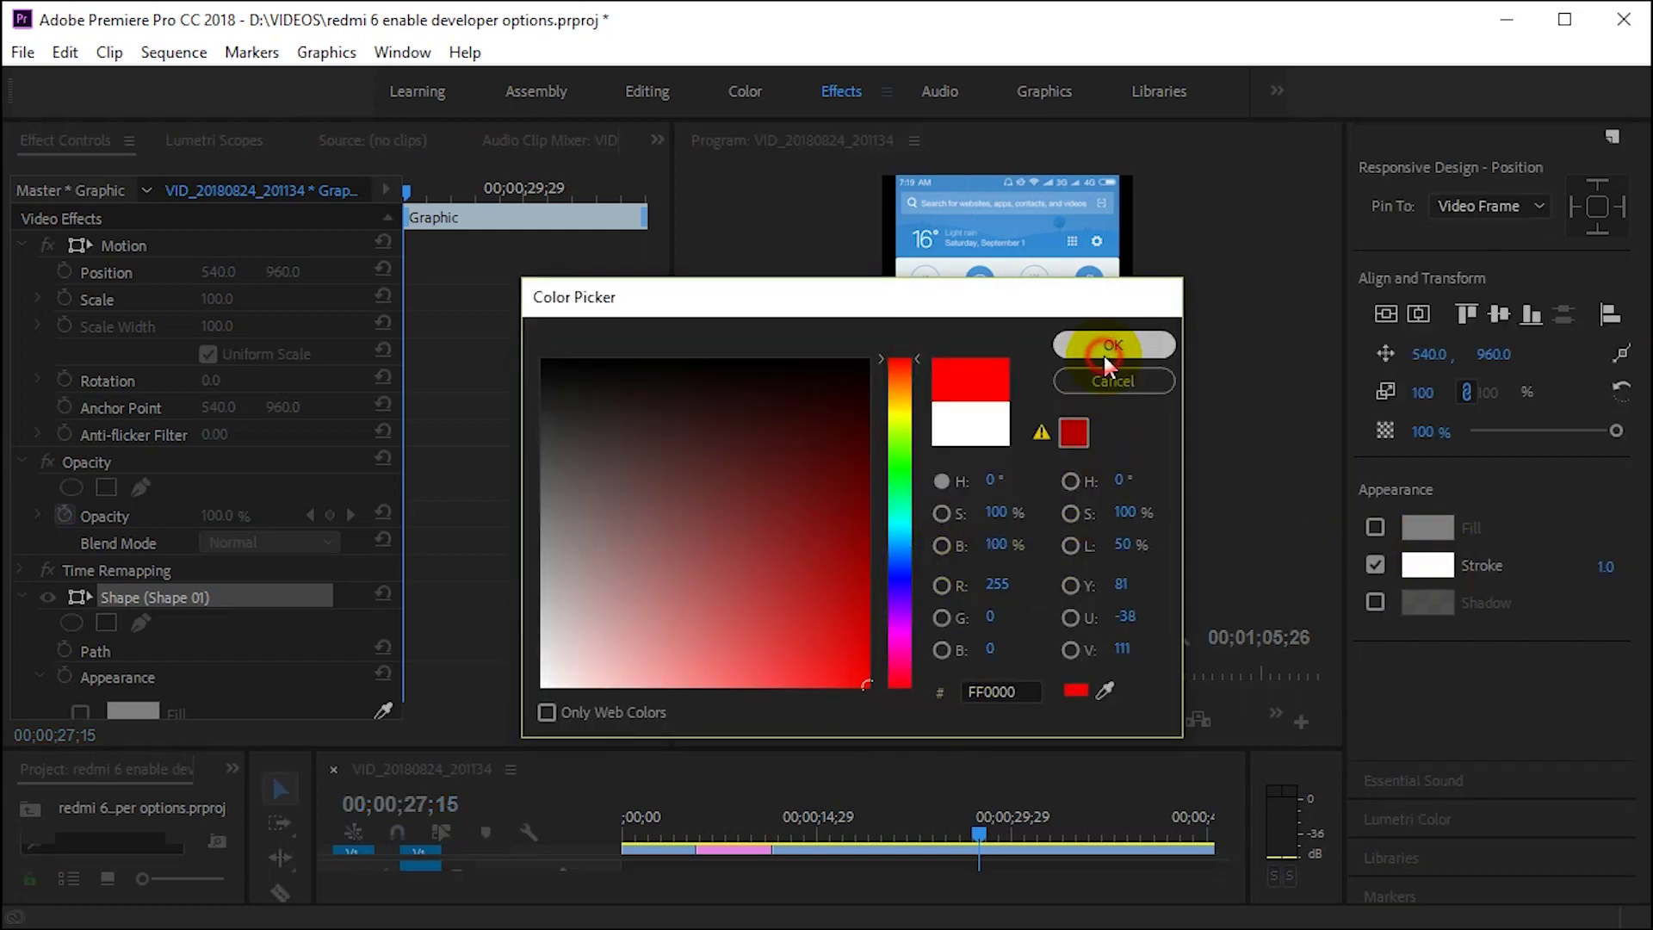
{"action": "left_click", "coordinate": [1105, 348]}
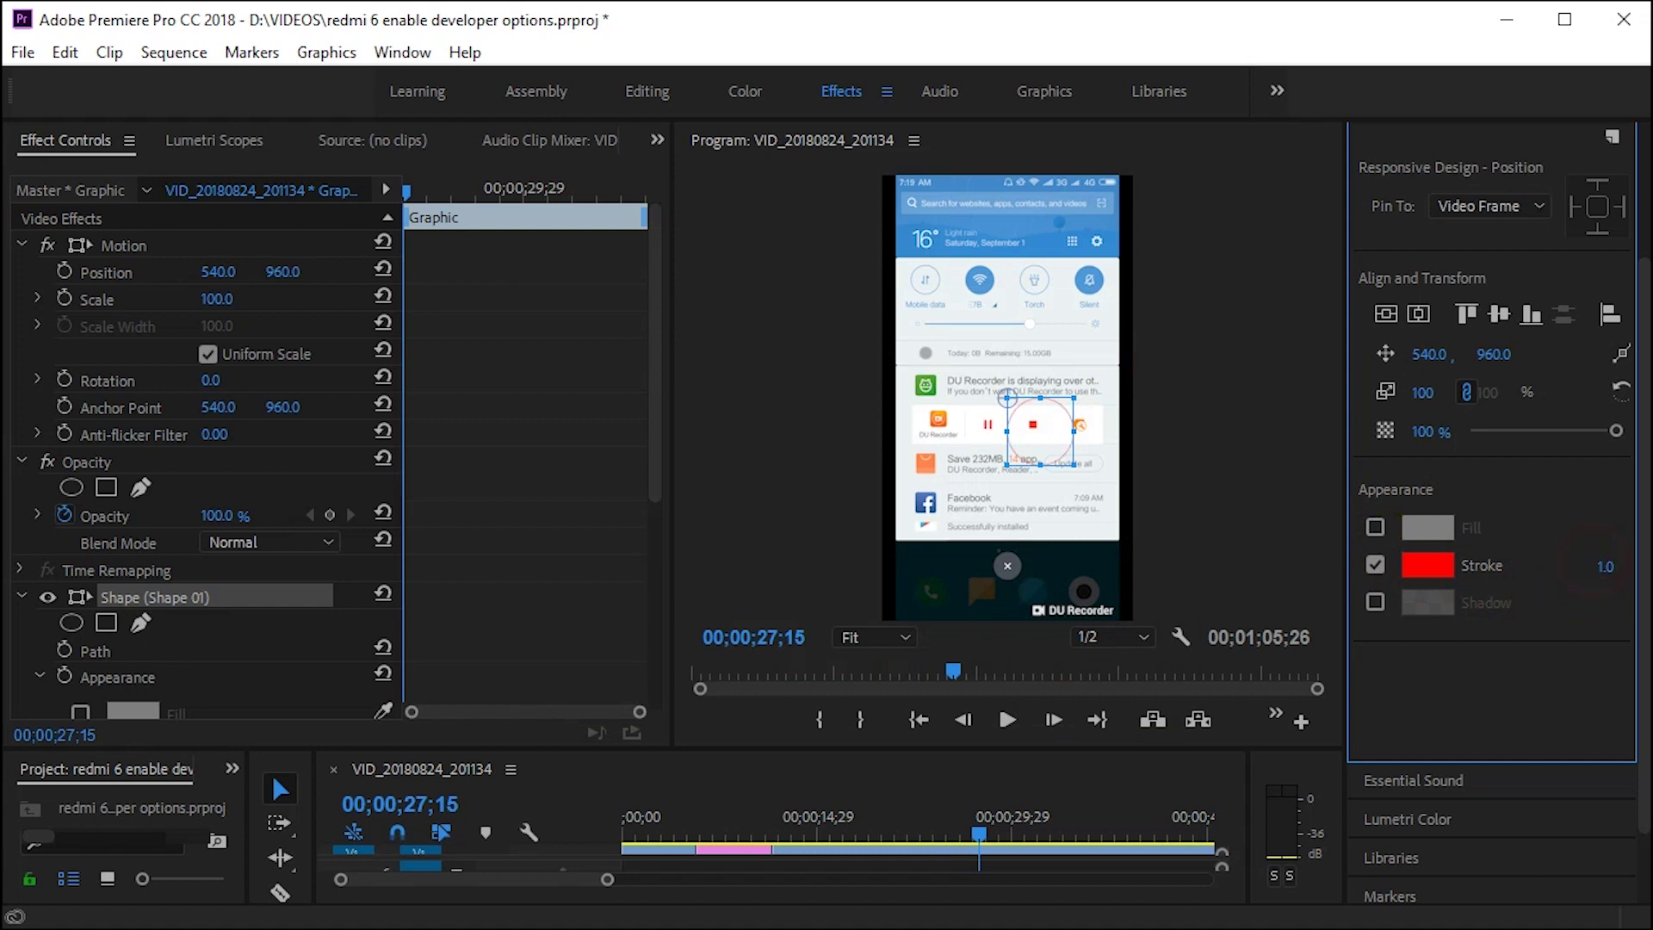
{"action": "left_click_drag", "start_coordinate": [1605, 567], "coordinate": [1651, 567]}
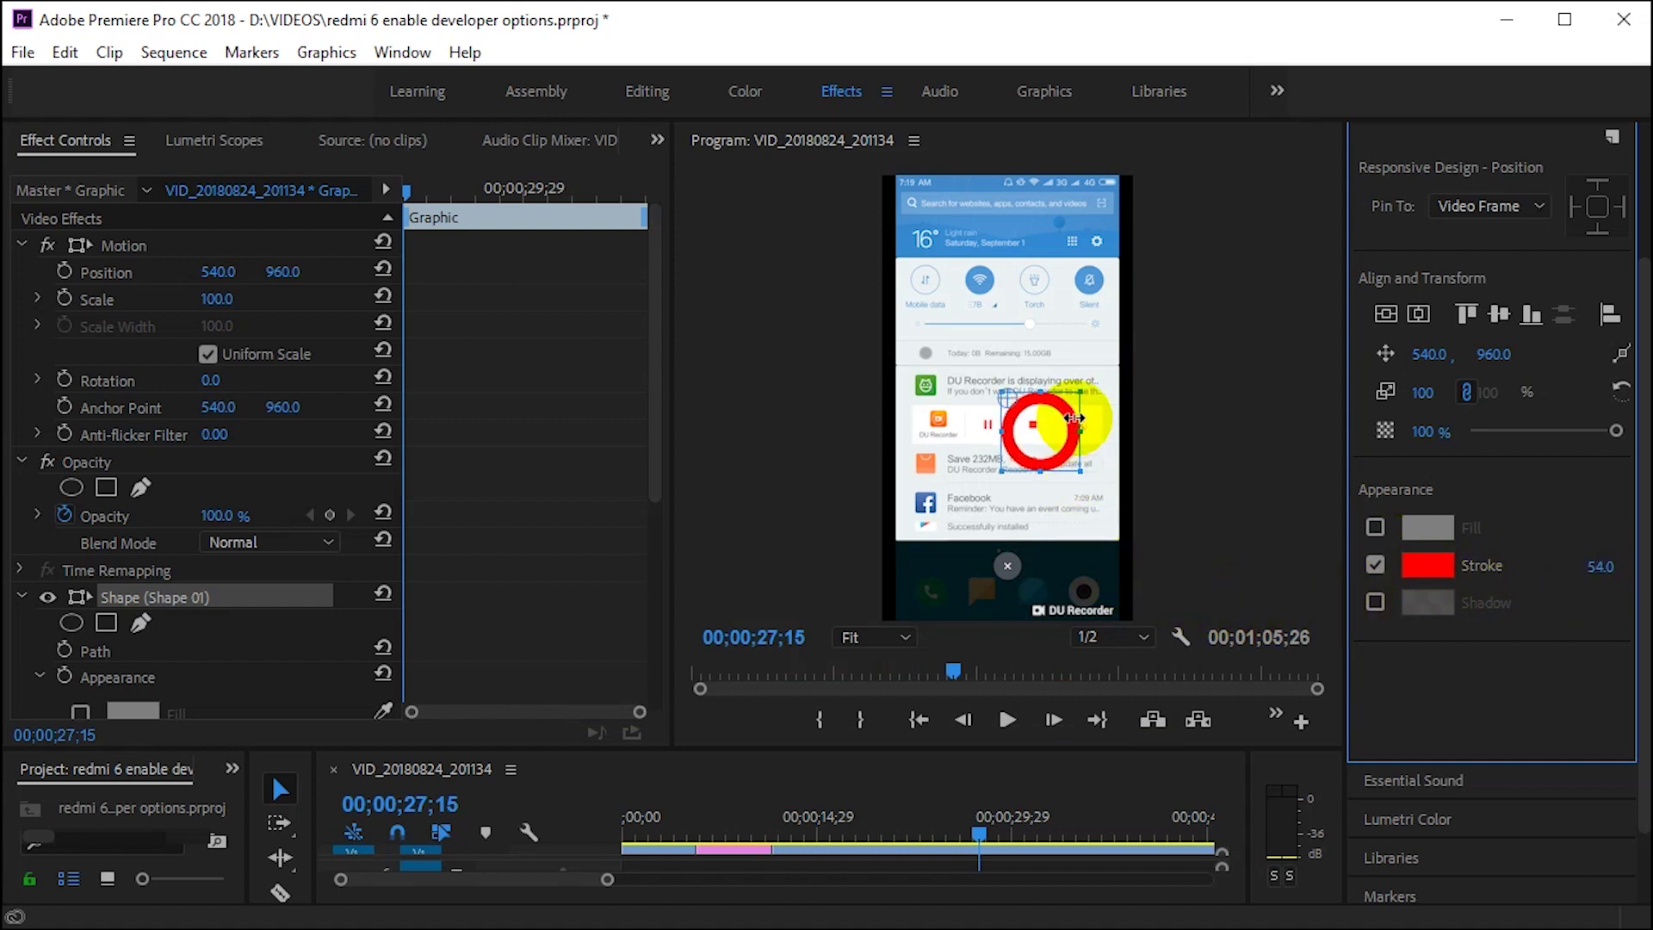
Step: Shrink the red ring slightly and place it around the phone's settings gear icon, at about 744.9, 166.9
{"action": "left_click_drag", "start_coordinate": [1064, 410], "coordinate": [1111, 230]}
{"action": "left_click_drag", "start_coordinate": [1045, 283], "coordinate": [1084, 255]}
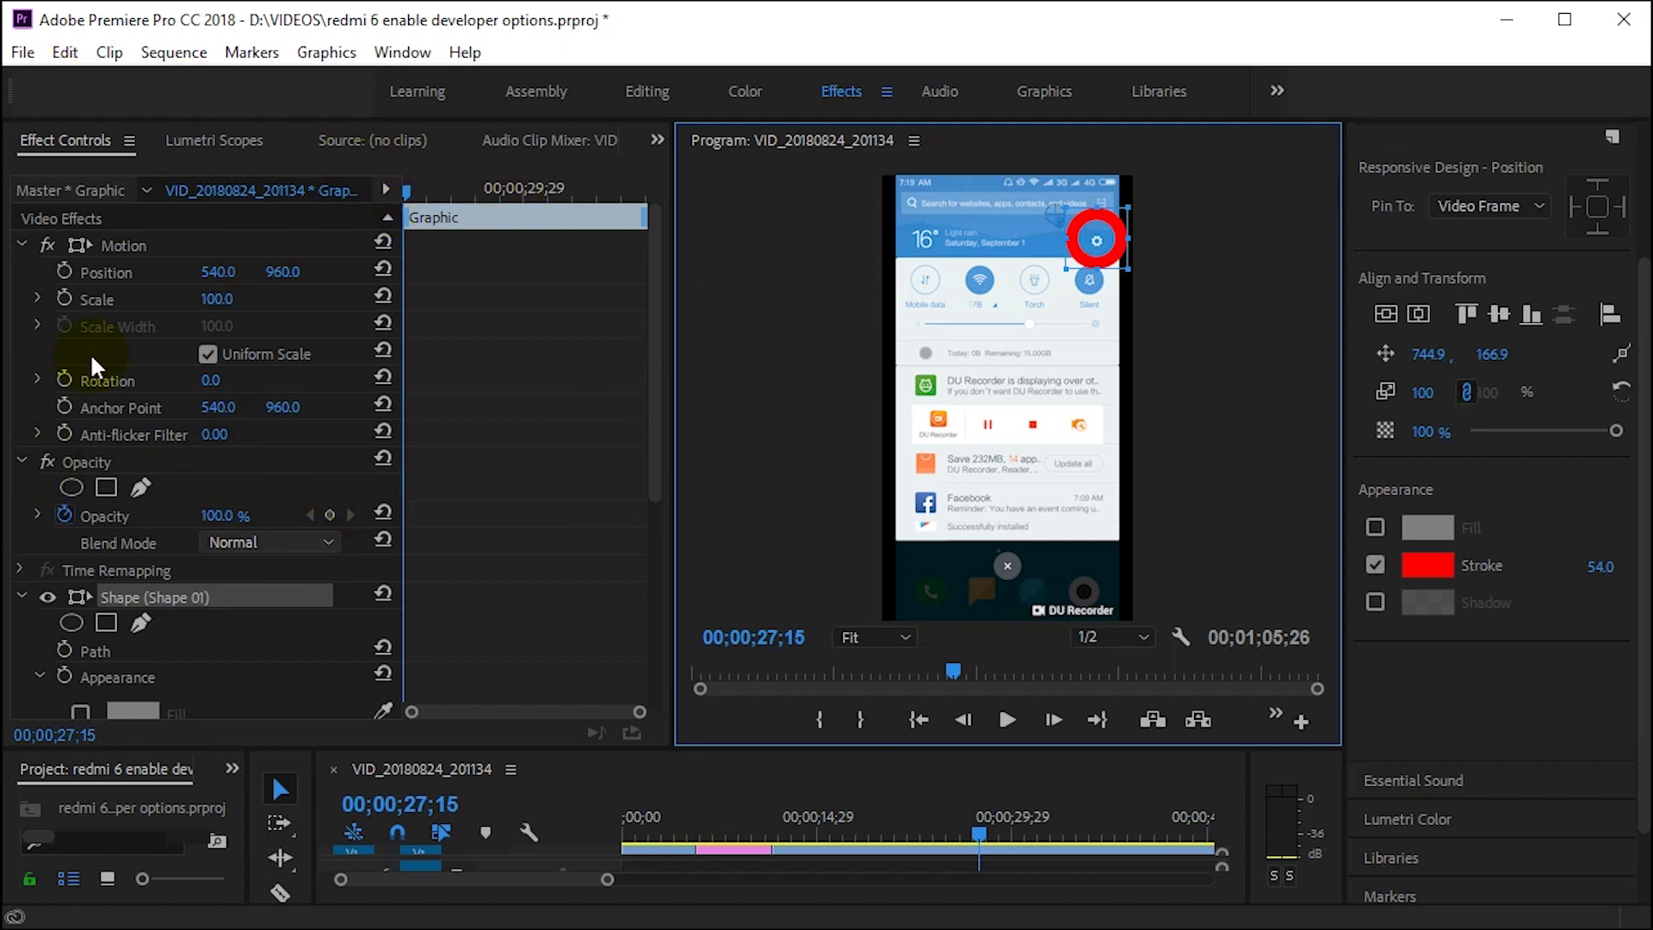
Step: Collapse the graphic's Motion, Opacity and Appearance groups, leaving Shape 01's Transform properties expanded
{"action": "left_click", "coordinate": [20, 244]}
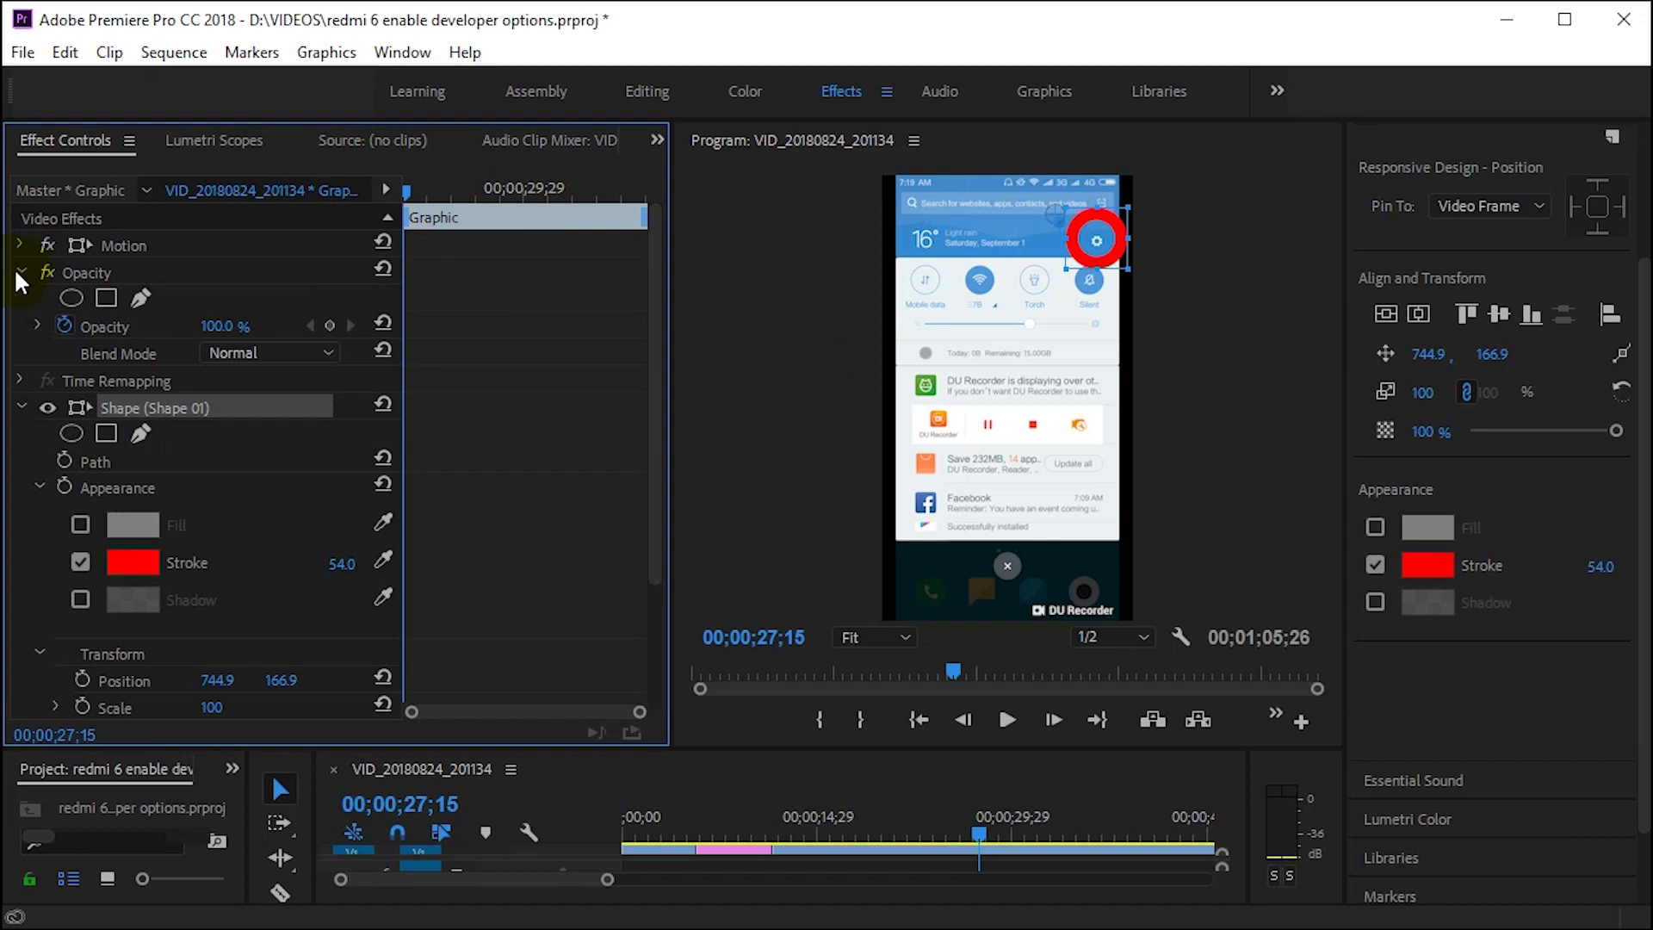
{"action": "left_click", "coordinate": [19, 272]}
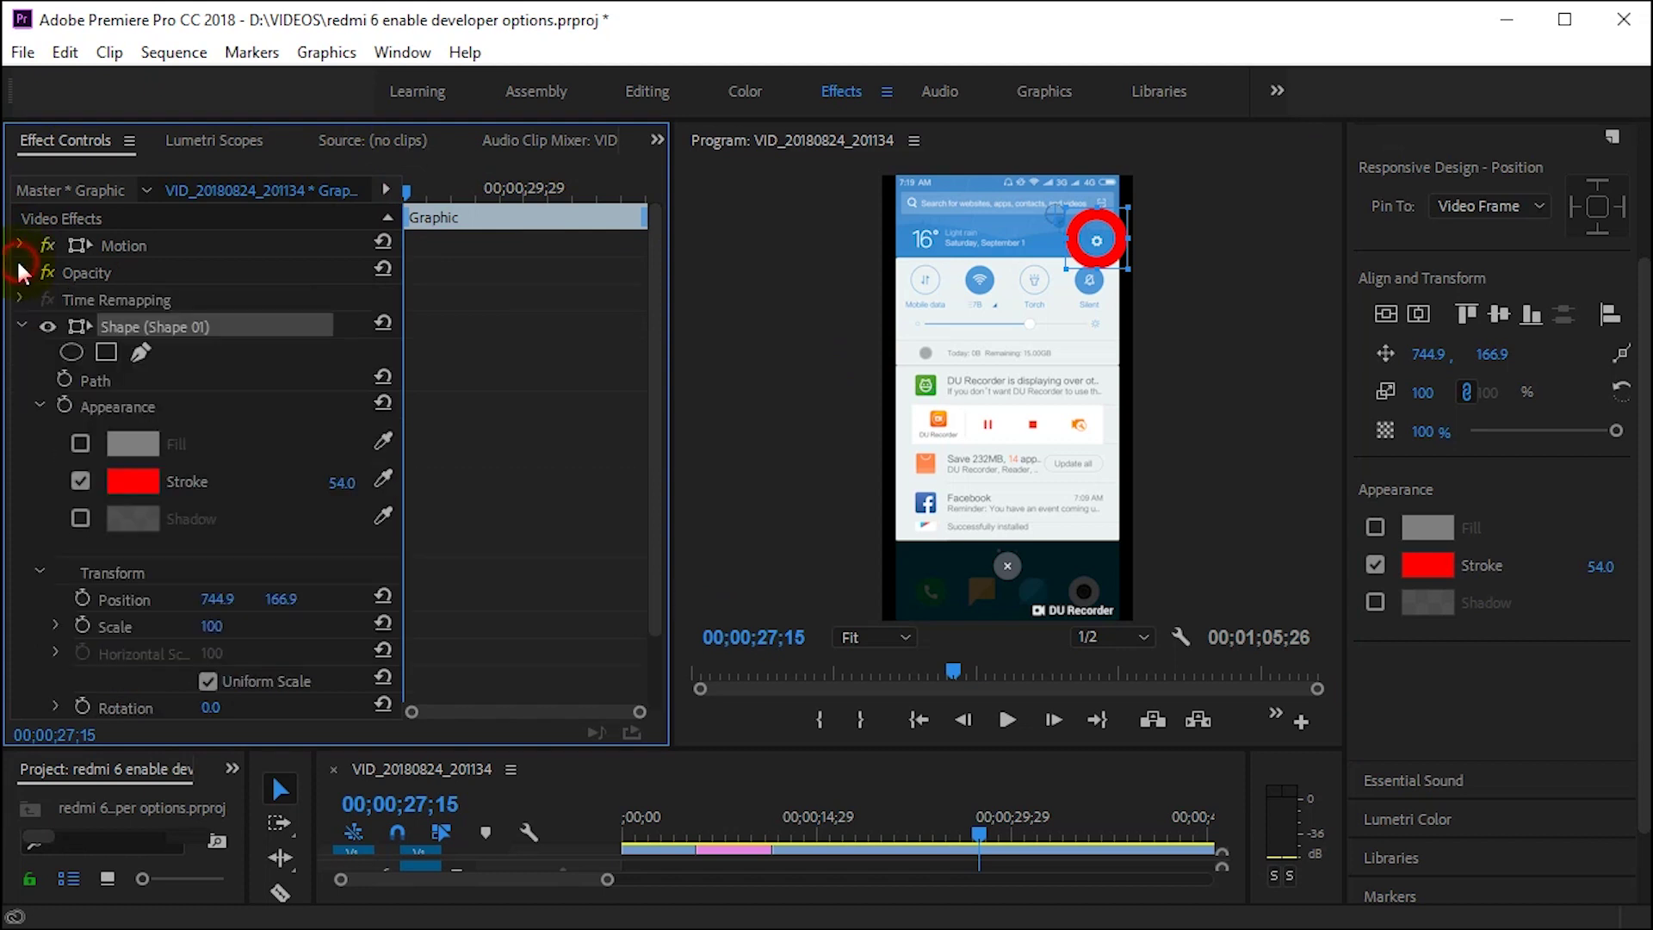
{"action": "left_click", "coordinate": [21, 325]}
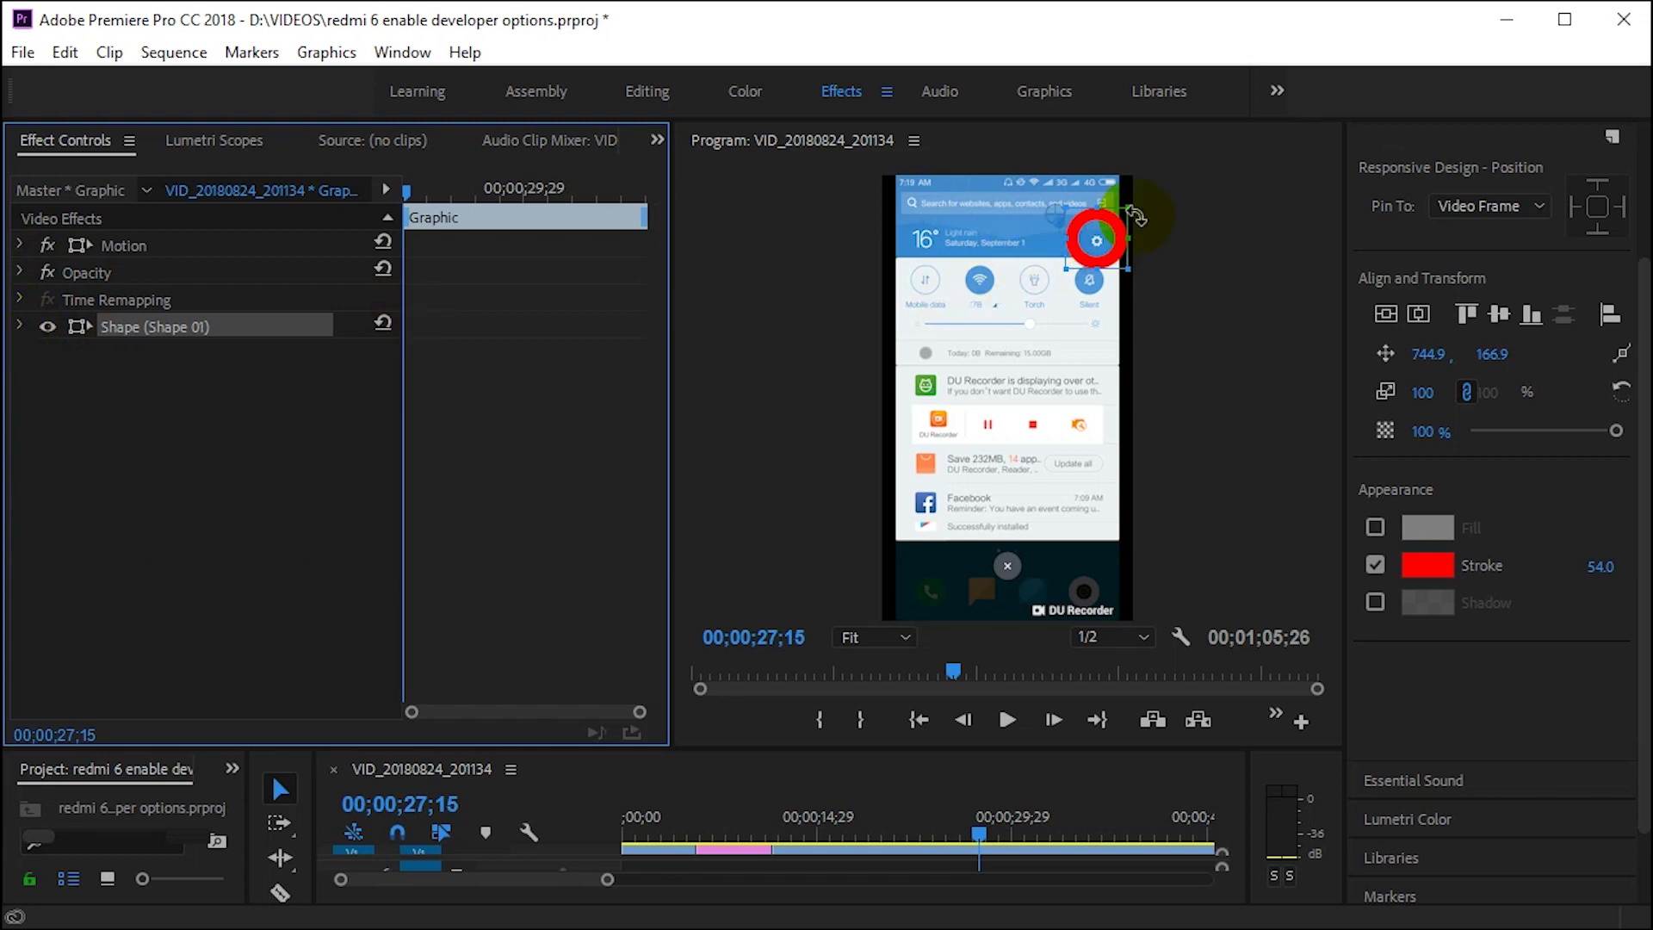
{"action": "left_click", "coordinate": [21, 325]}
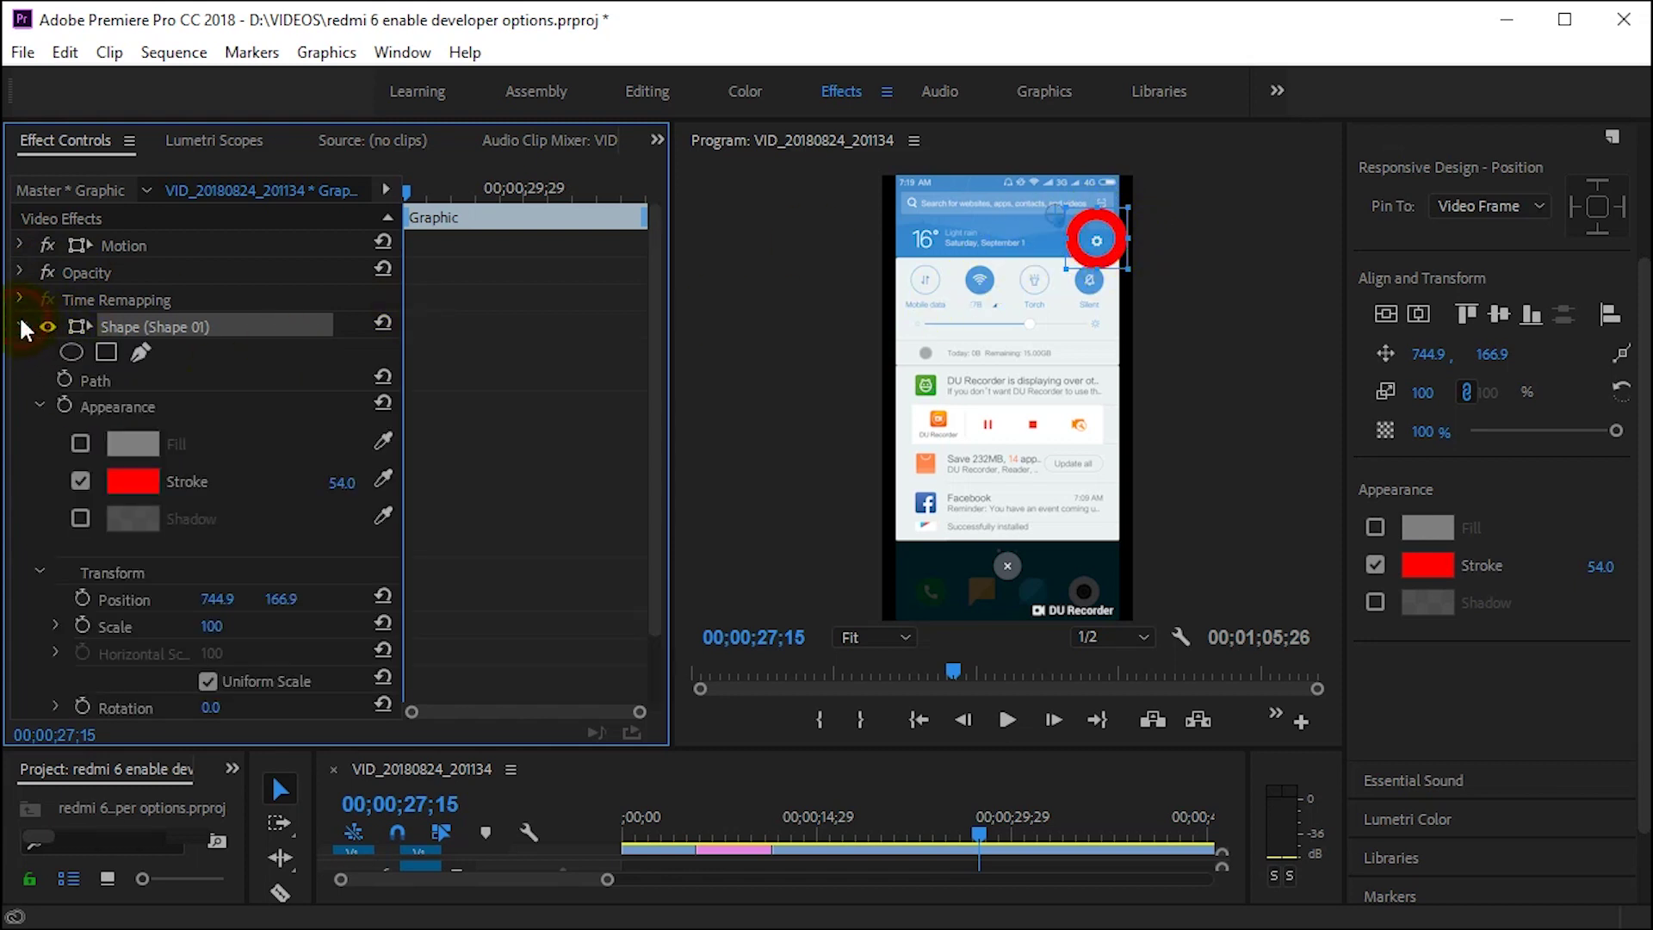
{"action": "left_click", "coordinate": [38, 404]}
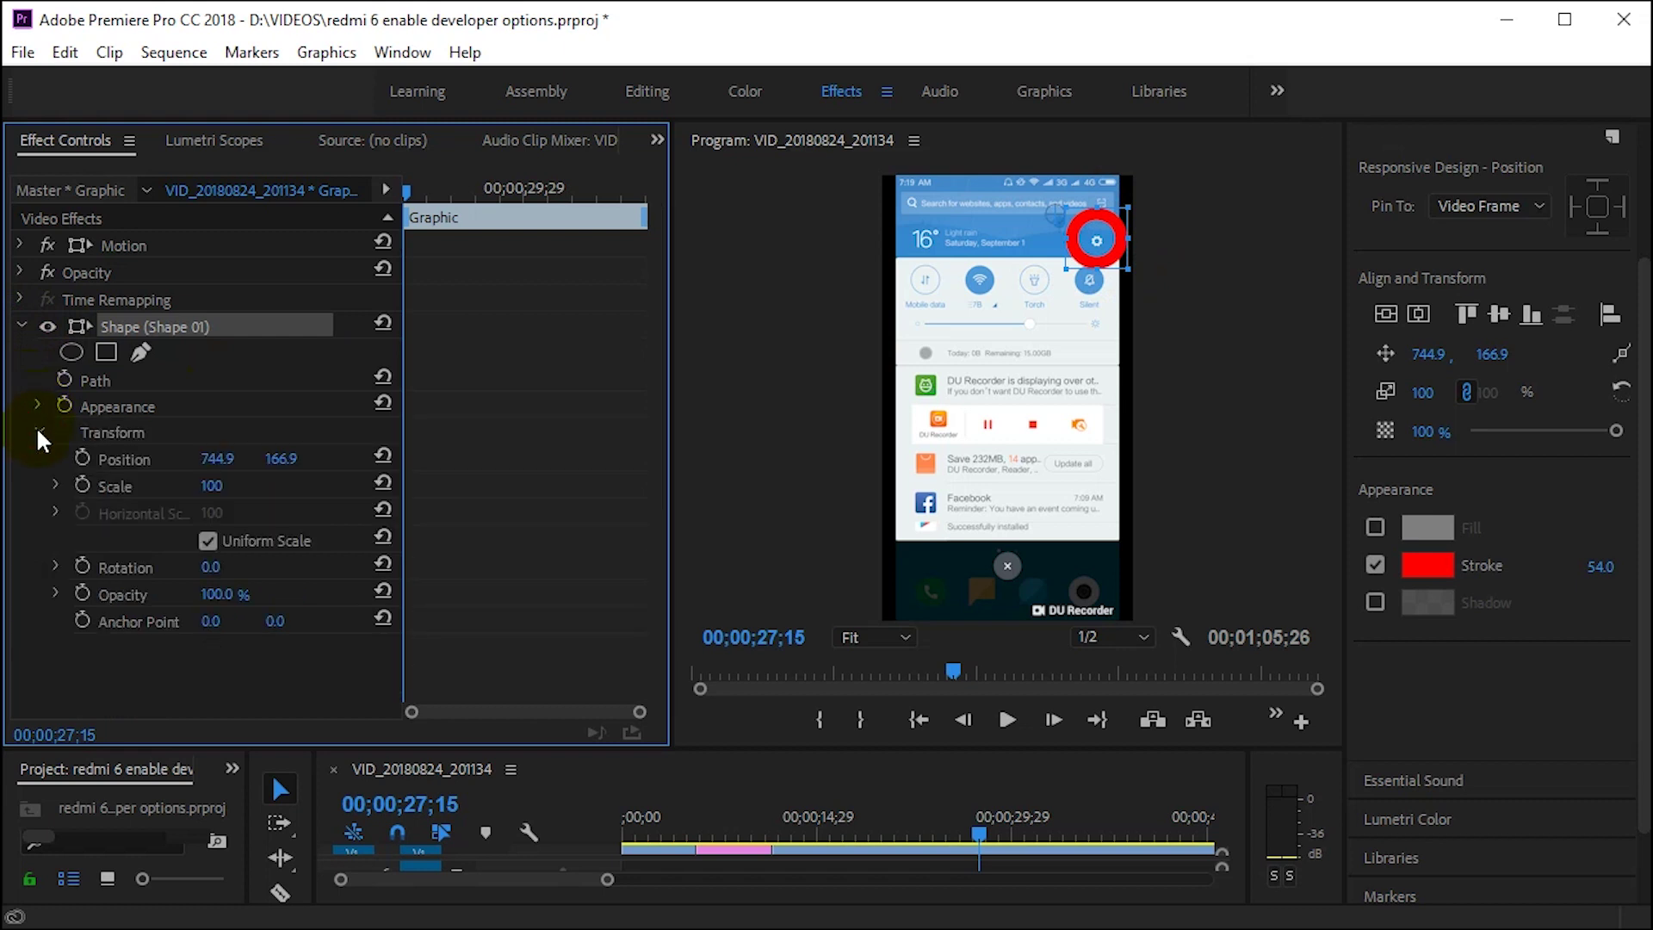
{"action": "left_click", "coordinate": [38, 432]}
{"action": "left_click", "coordinate": [37, 433]}
Step: Enable keyframing for Shape 01's Transform opacity at the start of the graphic clip, 00;00;27;15
{"action": "left_click_drag", "start_coordinate": [431, 180], "coordinate": [275, 179]}
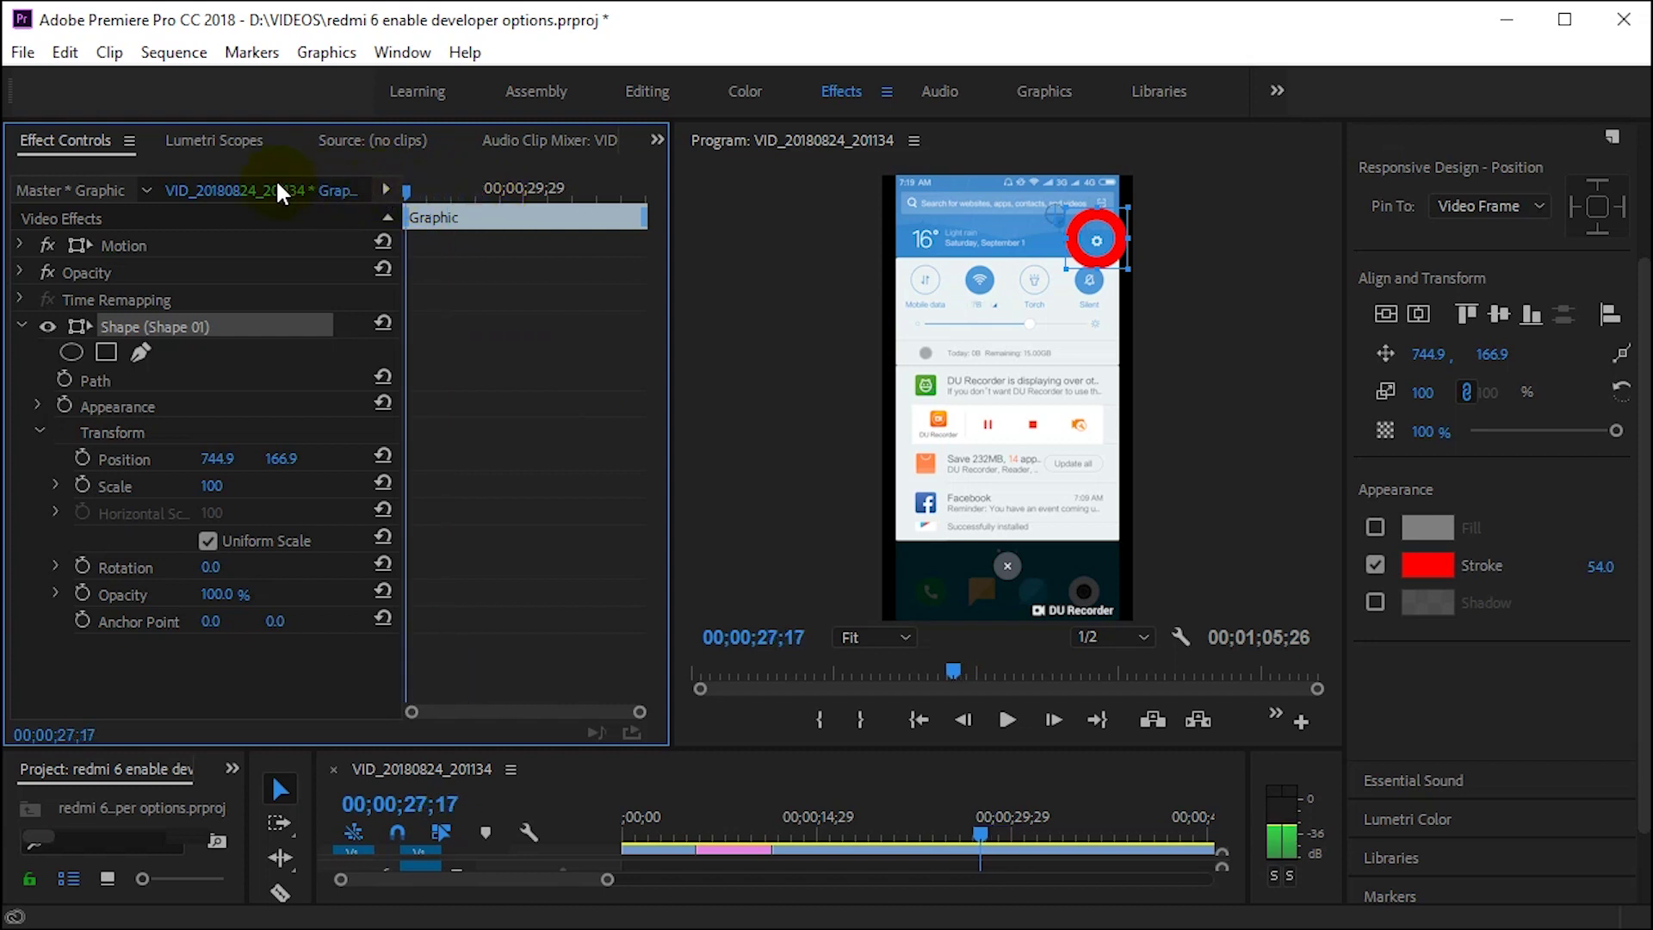
{"action": "left_click_drag", "start_coordinate": [275, 178], "coordinate": [275, 178]}
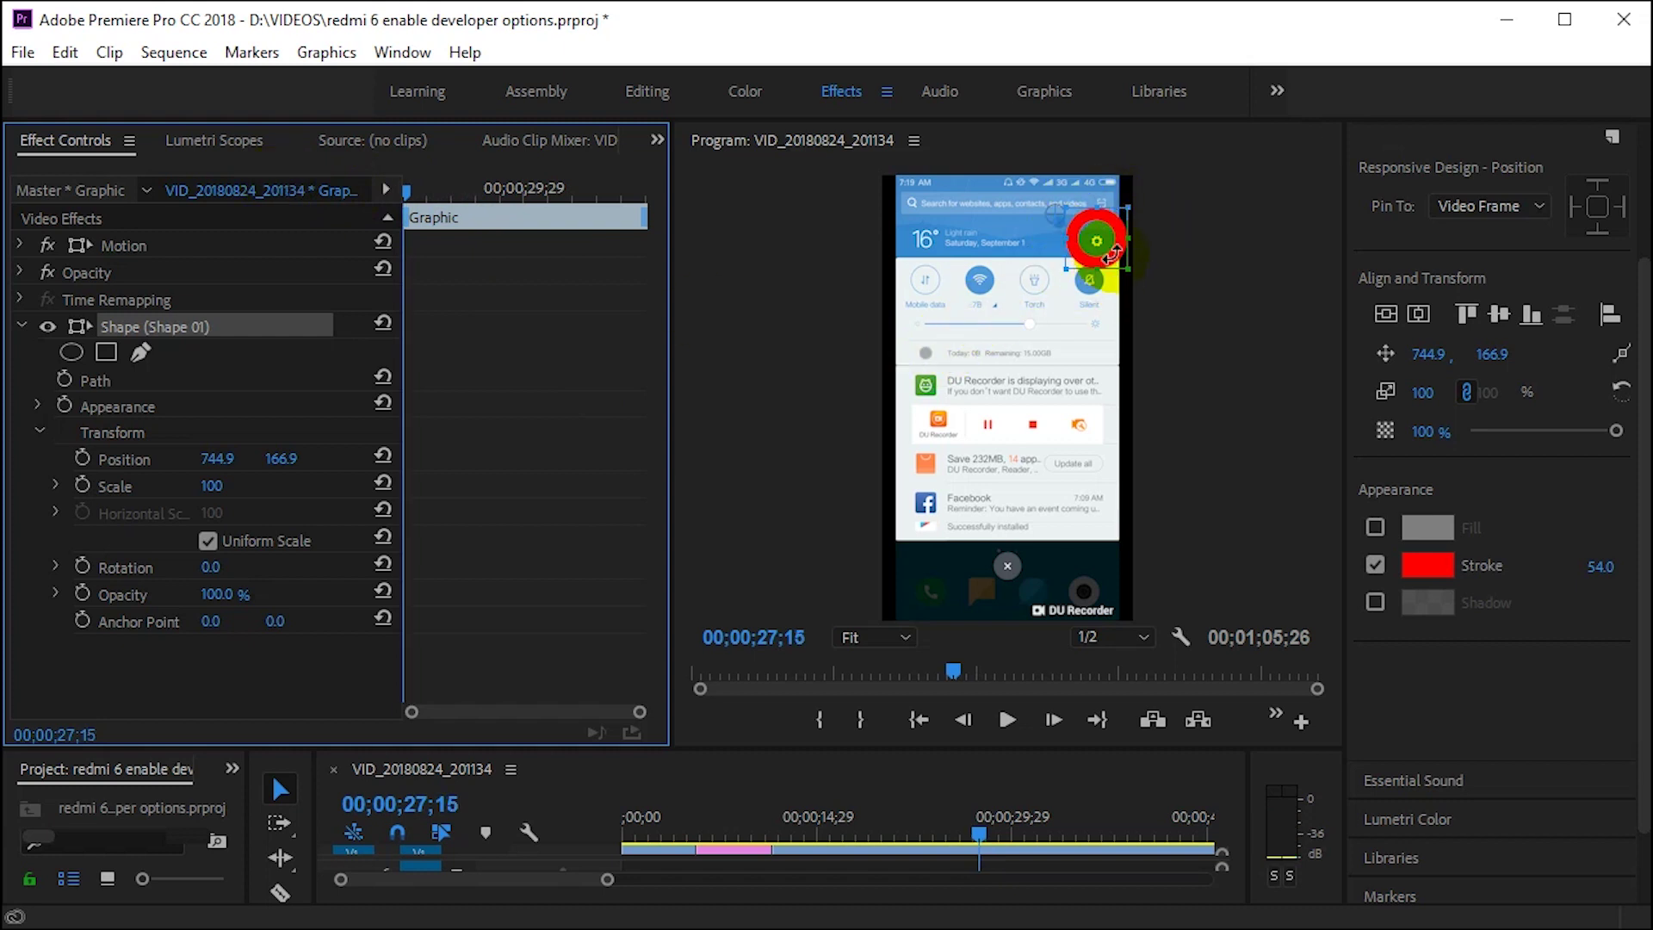
{"action": "left_click", "coordinate": [411, 188]}
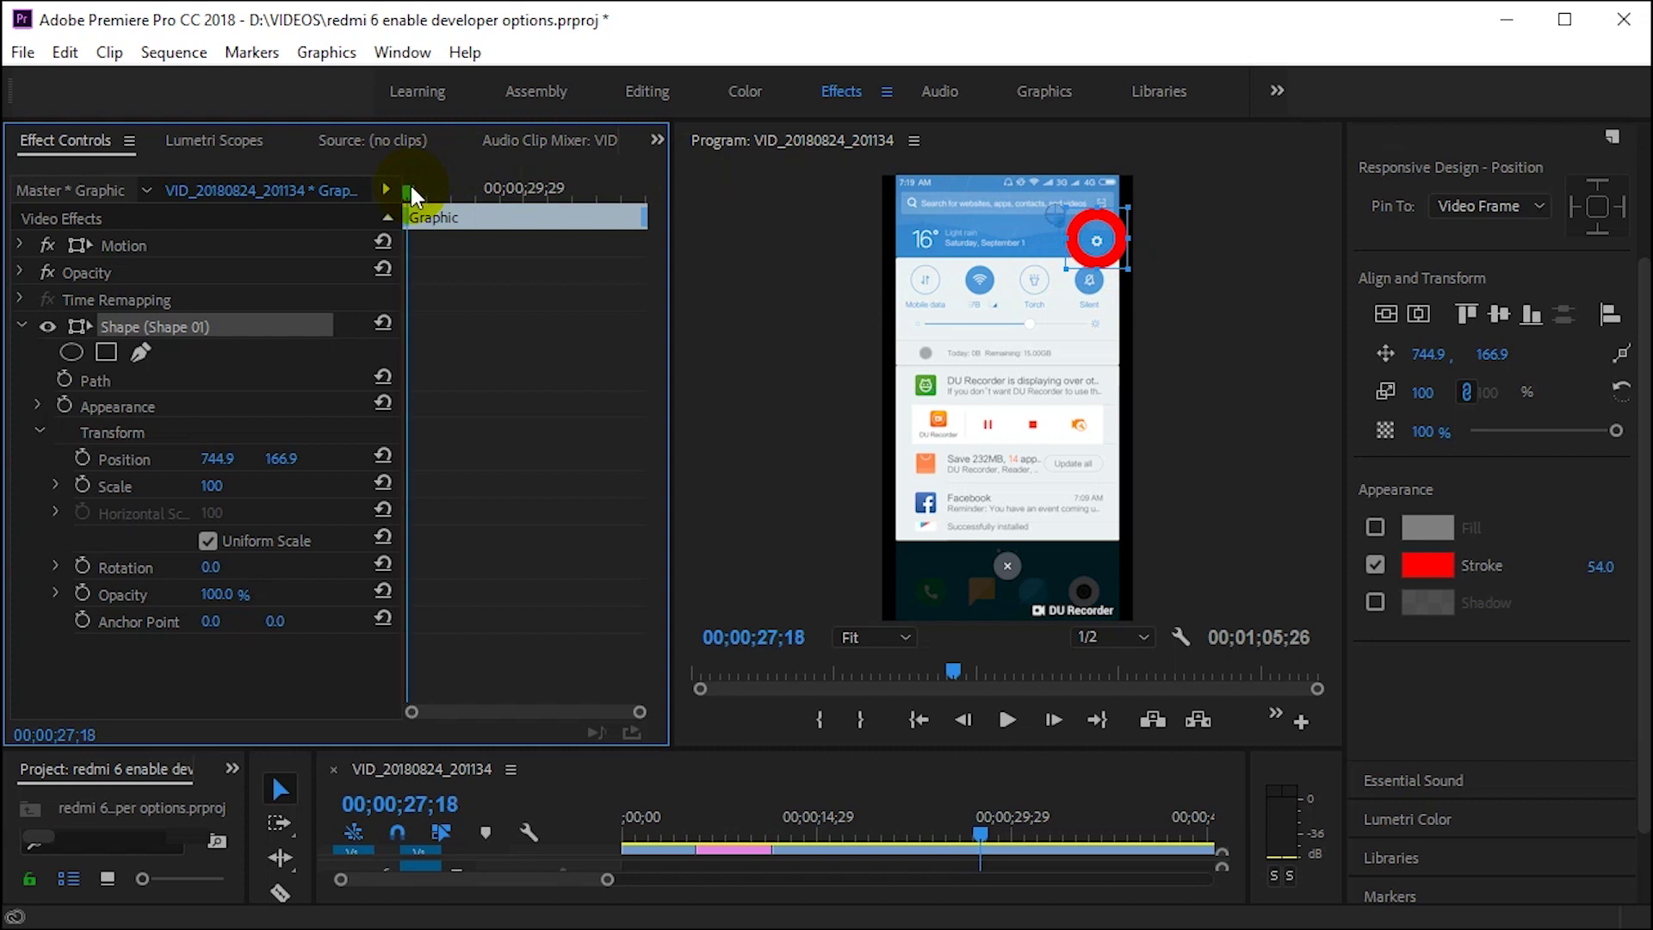
{"action": "left_click_drag", "start_coordinate": [412, 188], "coordinate": [402, 189]}
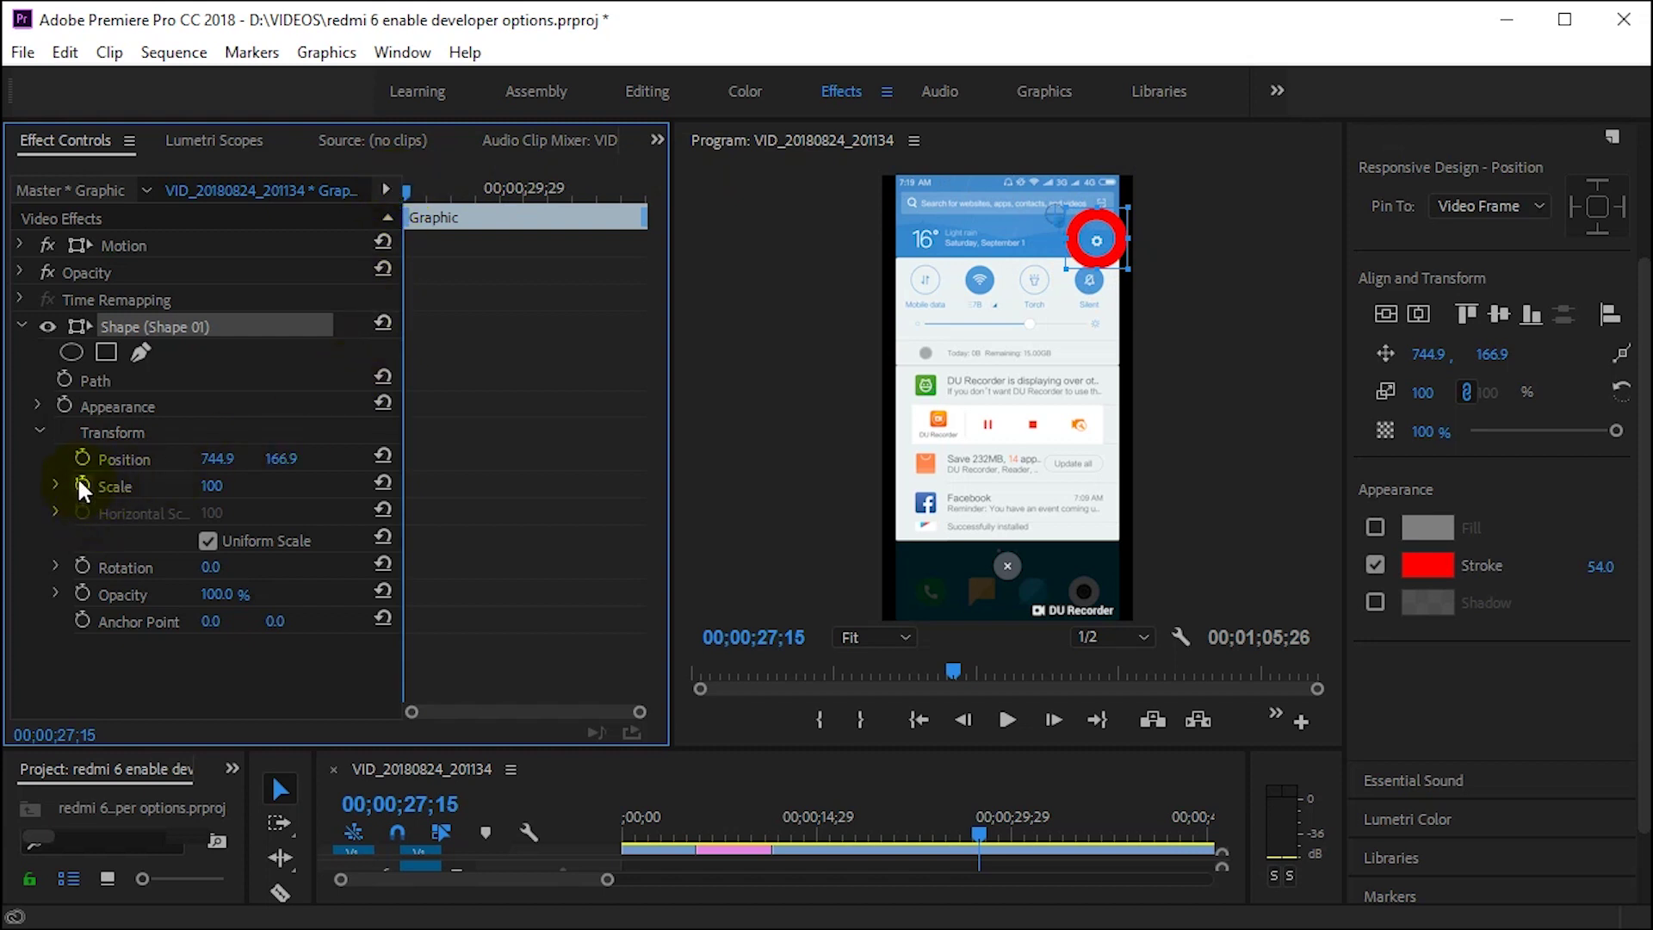
{"action": "left_click", "coordinate": [84, 592]}
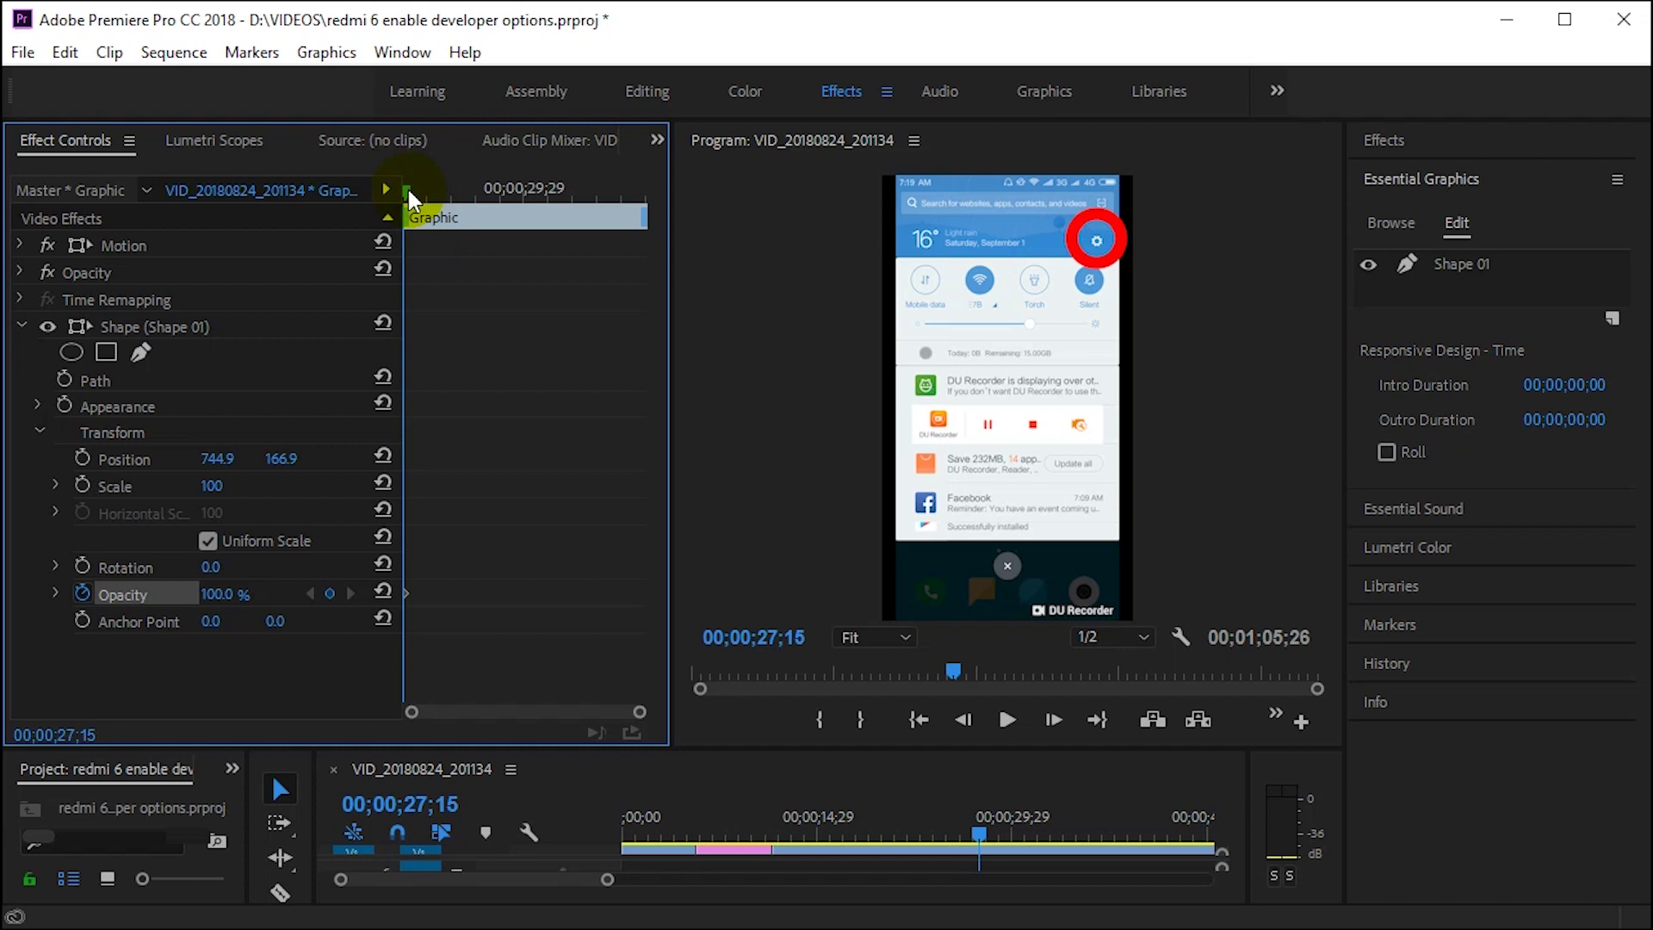
Step: Add Shape 01 opacity keyframes of 61% at 00;00;27;21, 100% at 00;00;28;00 and 63% at 00;00;28;02
{"action": "left_click_drag", "start_coordinate": [408, 189], "coordinate": [416, 186]}
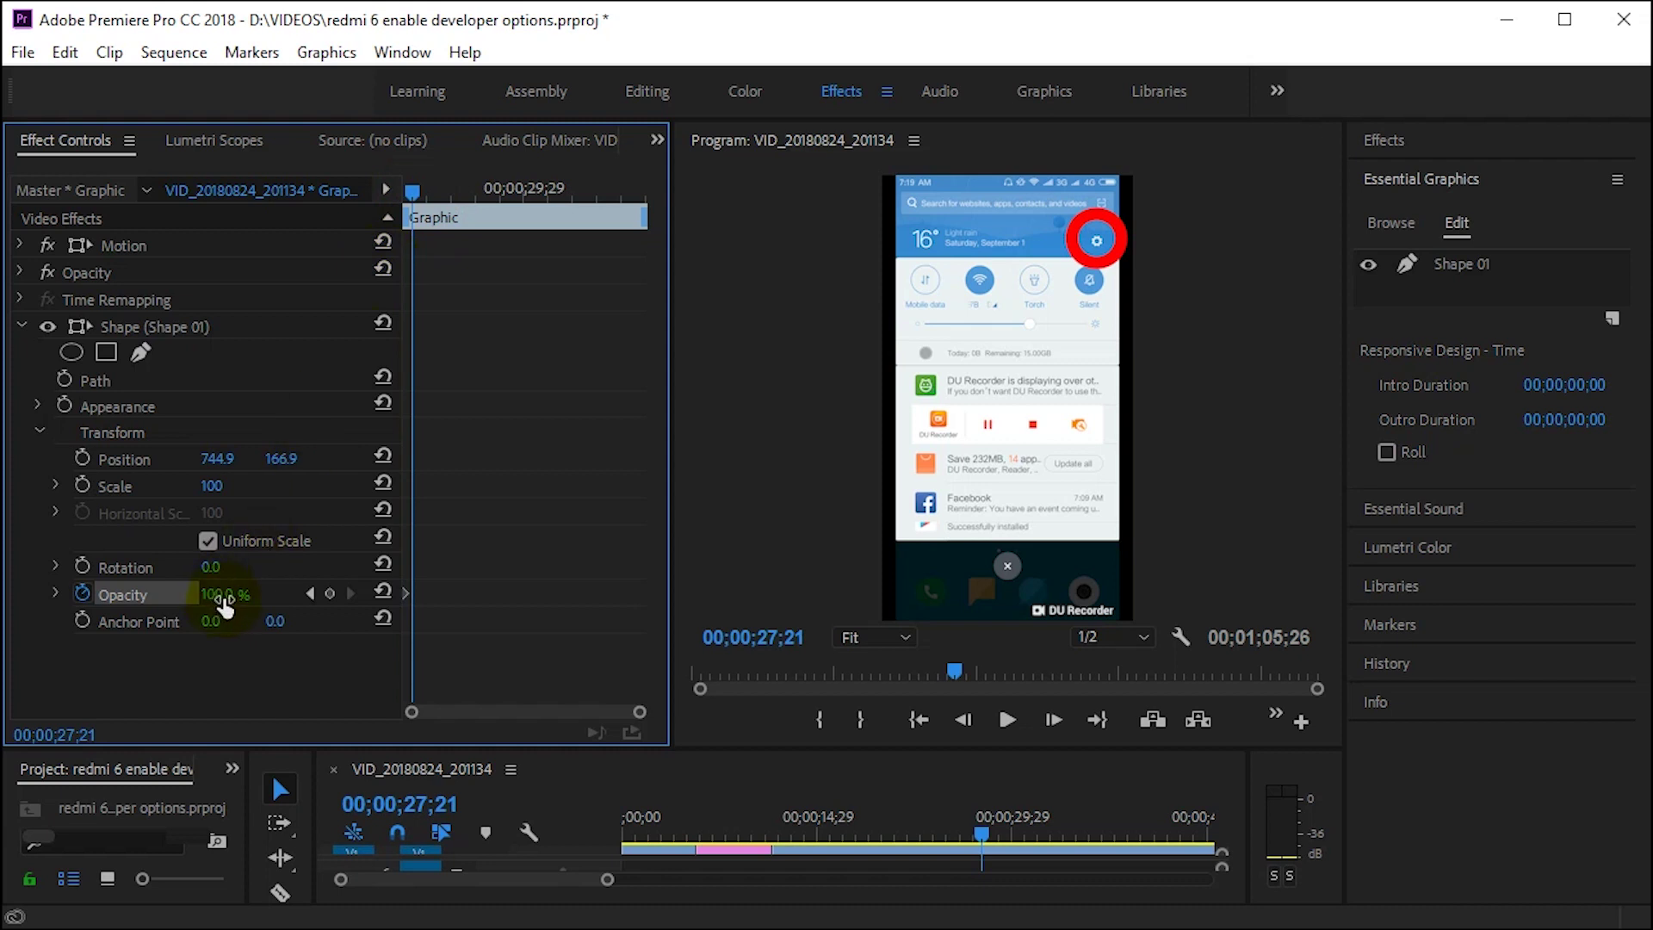
{"action": "left_click_drag", "start_coordinate": [217, 594], "coordinate": [173, 594]}
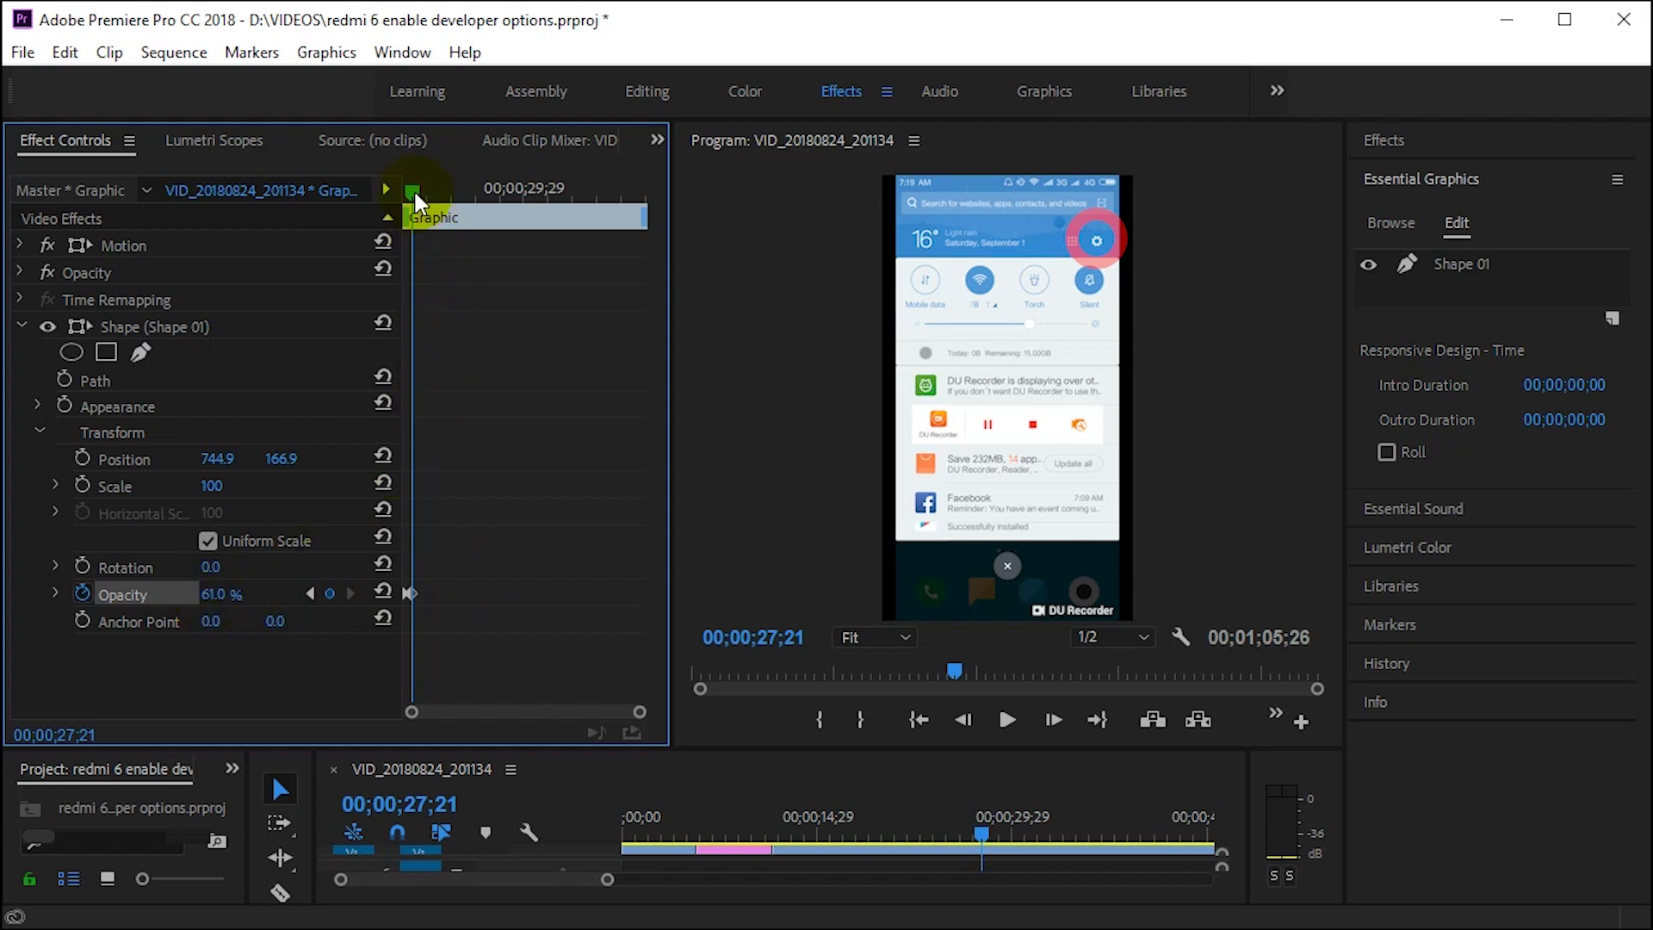
{"action": "left_click_drag", "start_coordinate": [415, 191], "coordinate": [428, 194]}
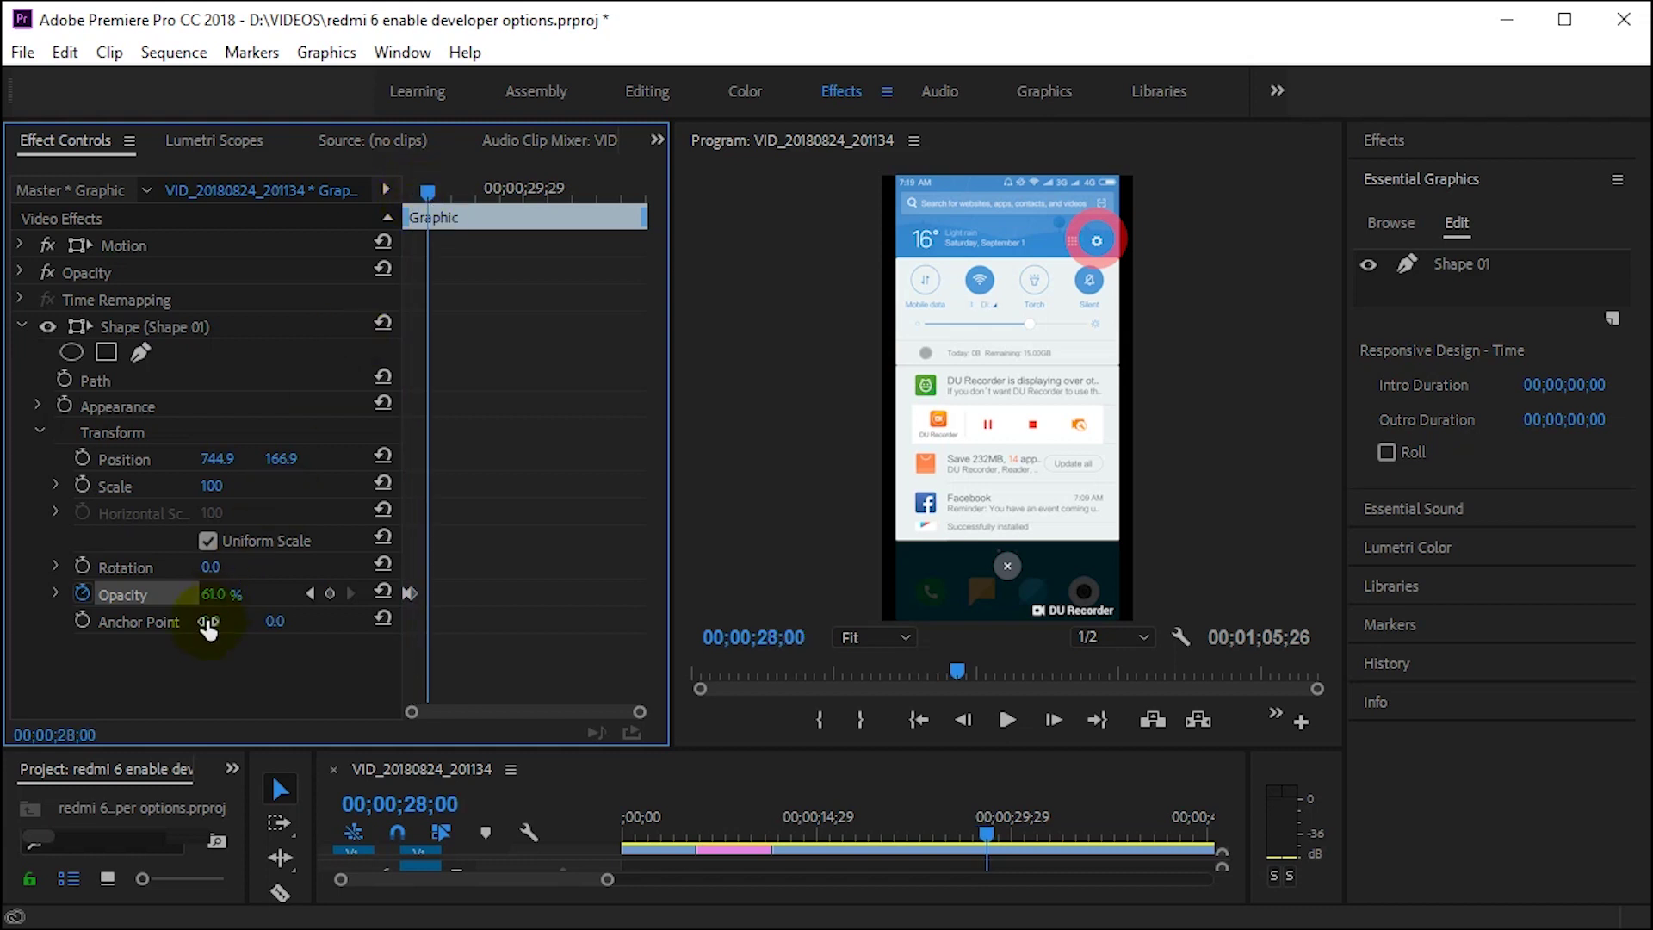
{"action": "left_click_drag", "start_coordinate": [210, 594], "coordinate": [284, 594]}
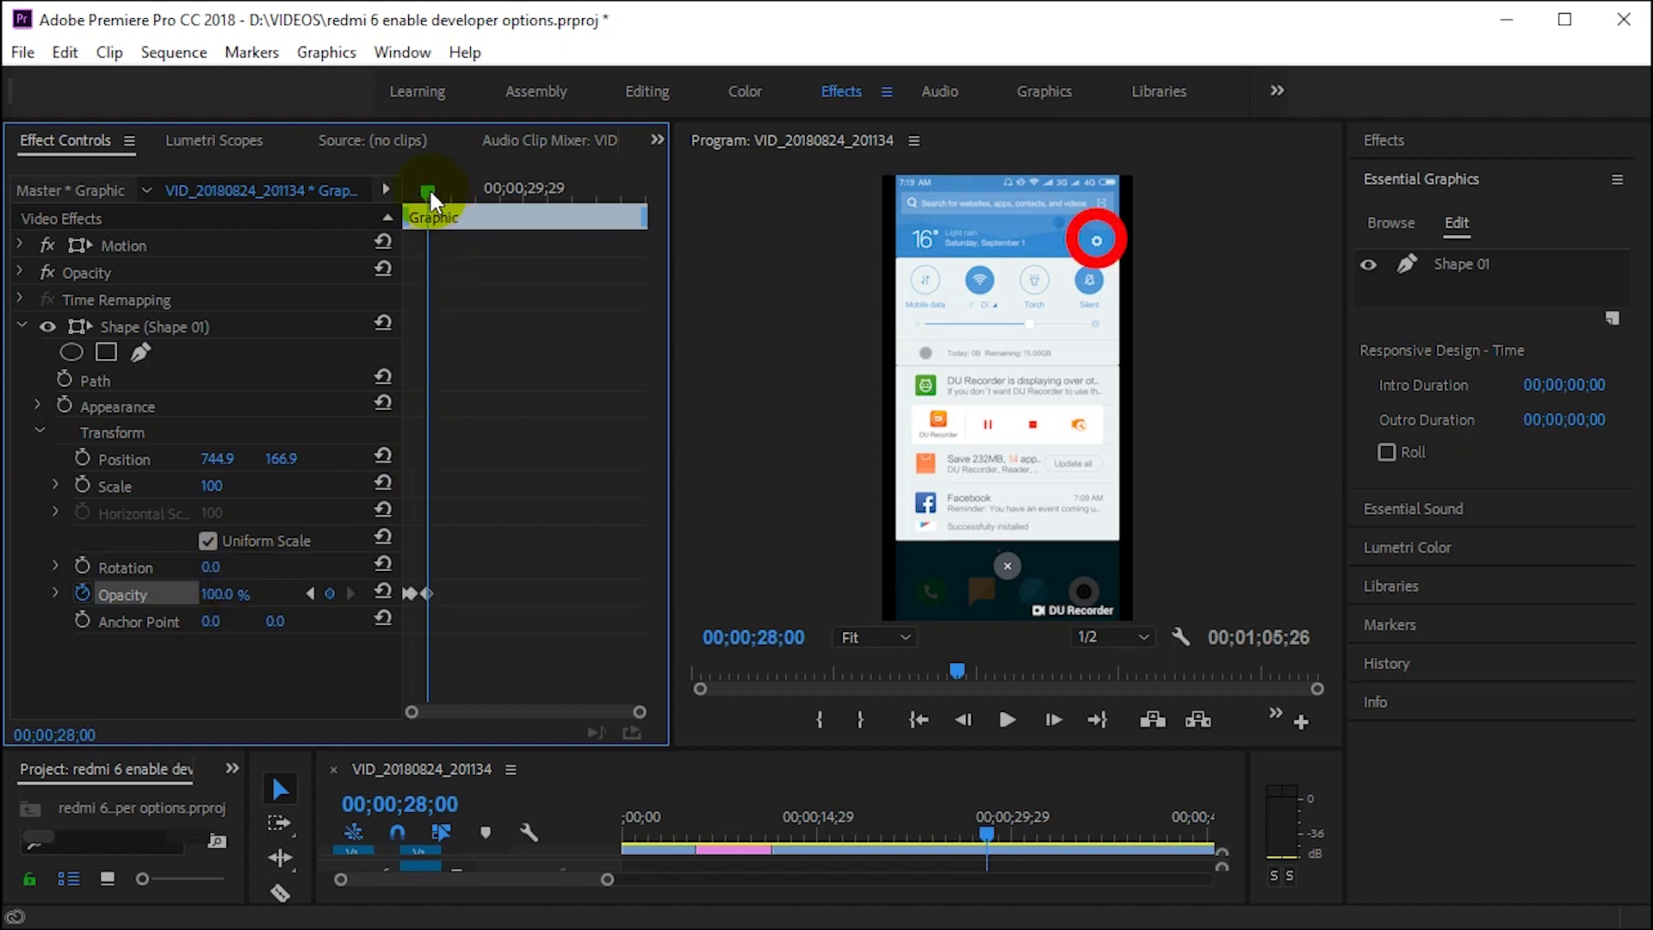
{"action": "left_click_drag", "start_coordinate": [431, 194], "coordinate": [430, 196]}
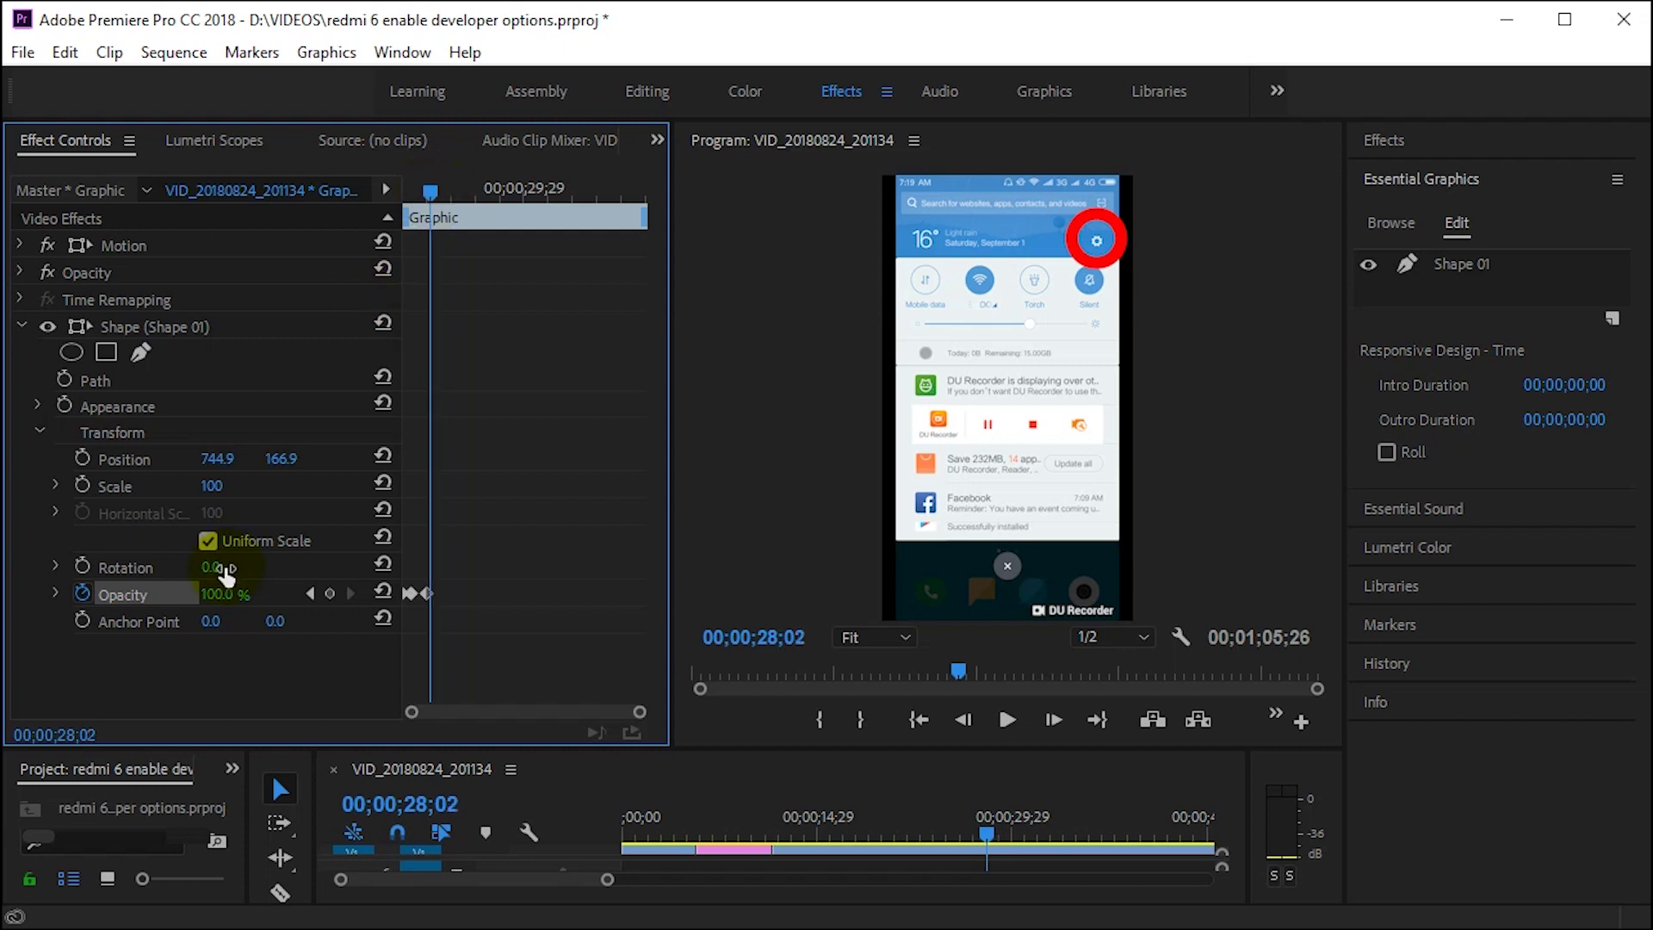
{"action": "left_click_drag", "start_coordinate": [217, 594], "coordinate": [184, 594]}
Step: Preview the ring's opacity animation from the clip's start, then go to the opacity keyframe at 00;00;28;00
{"action": "left_click_drag", "start_coordinate": [466, 200], "coordinate": [74, 453]}
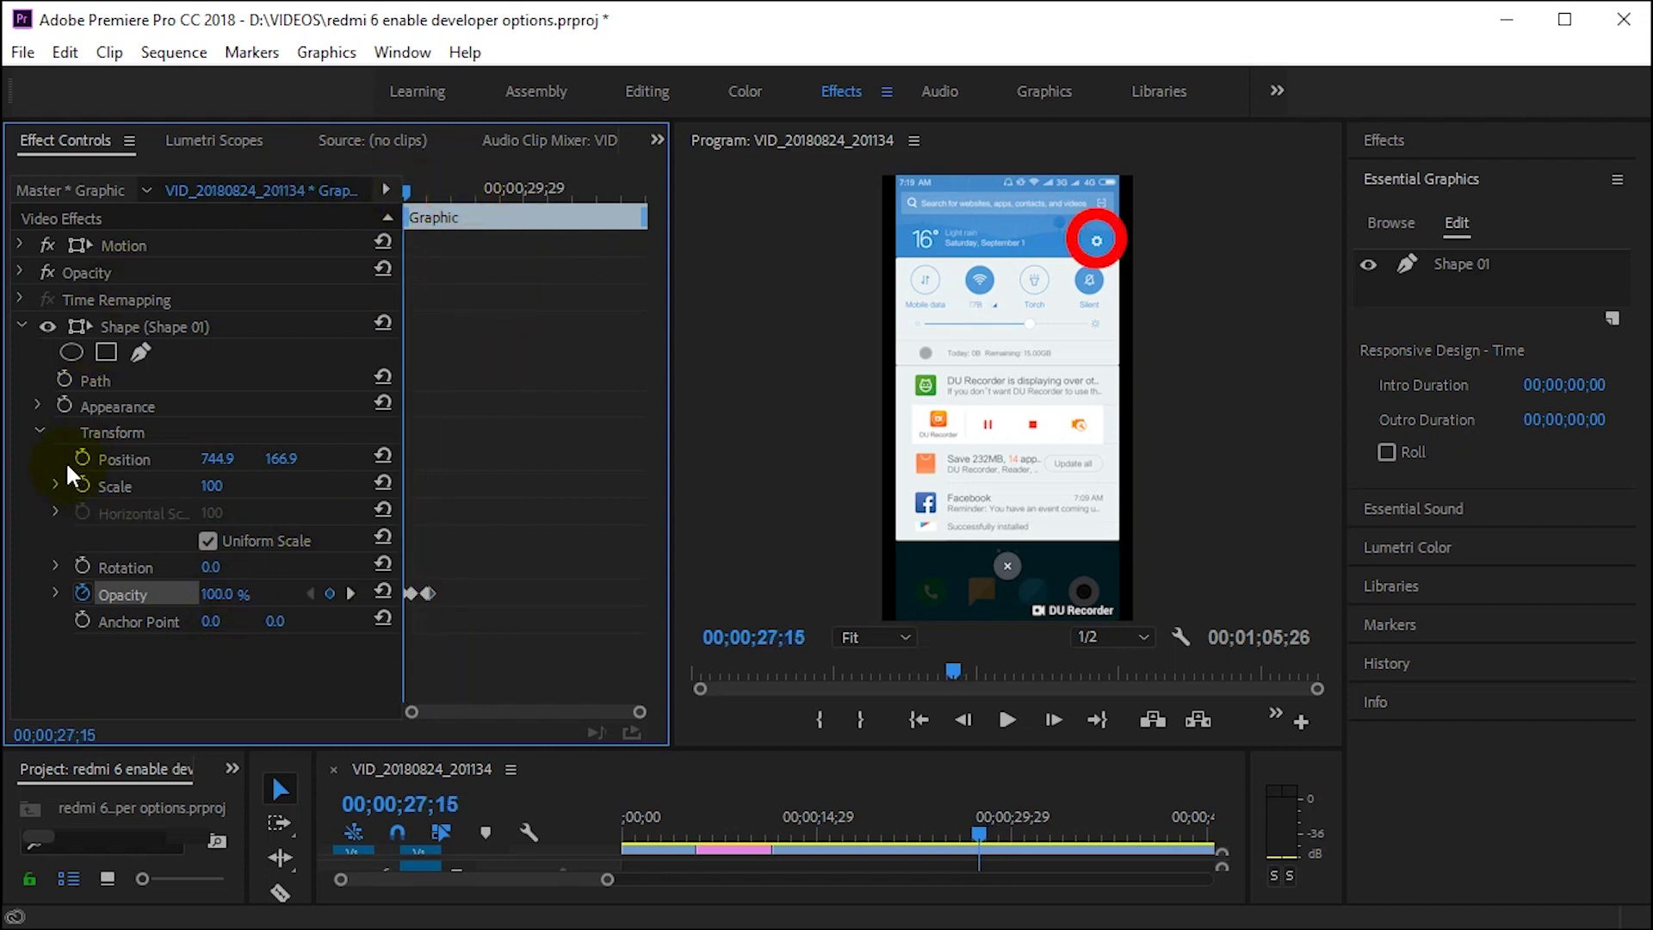
{"action": "key", "text": "space"}
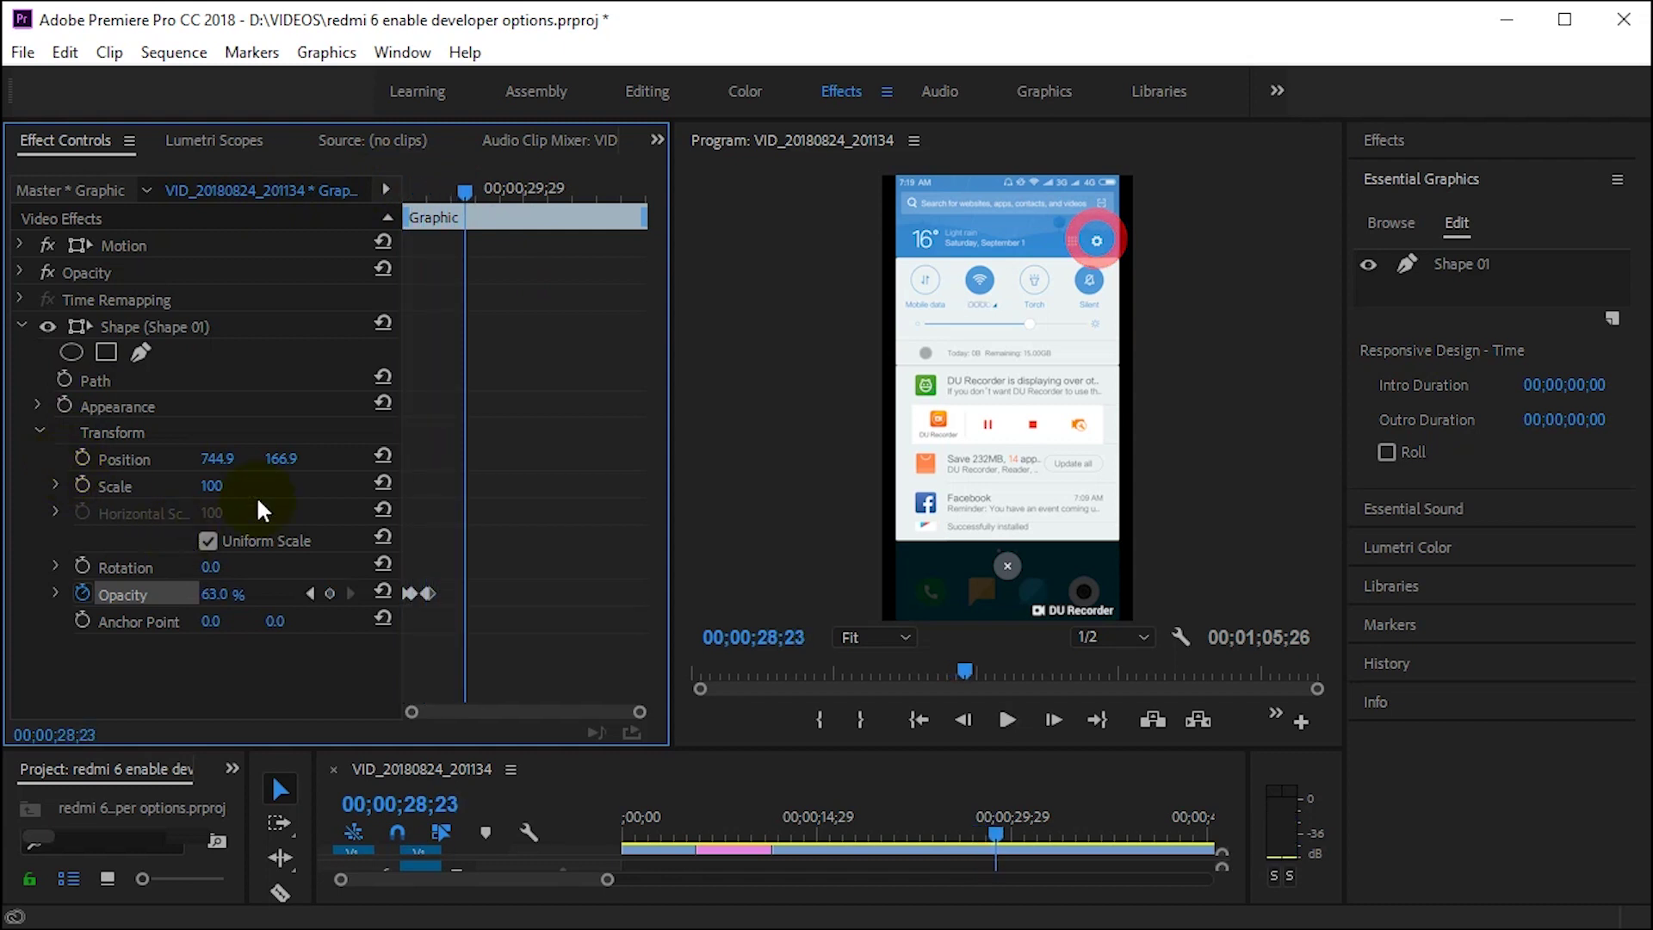
{"action": "left_click_drag", "start_coordinate": [474, 189], "coordinate": [390, 188]}
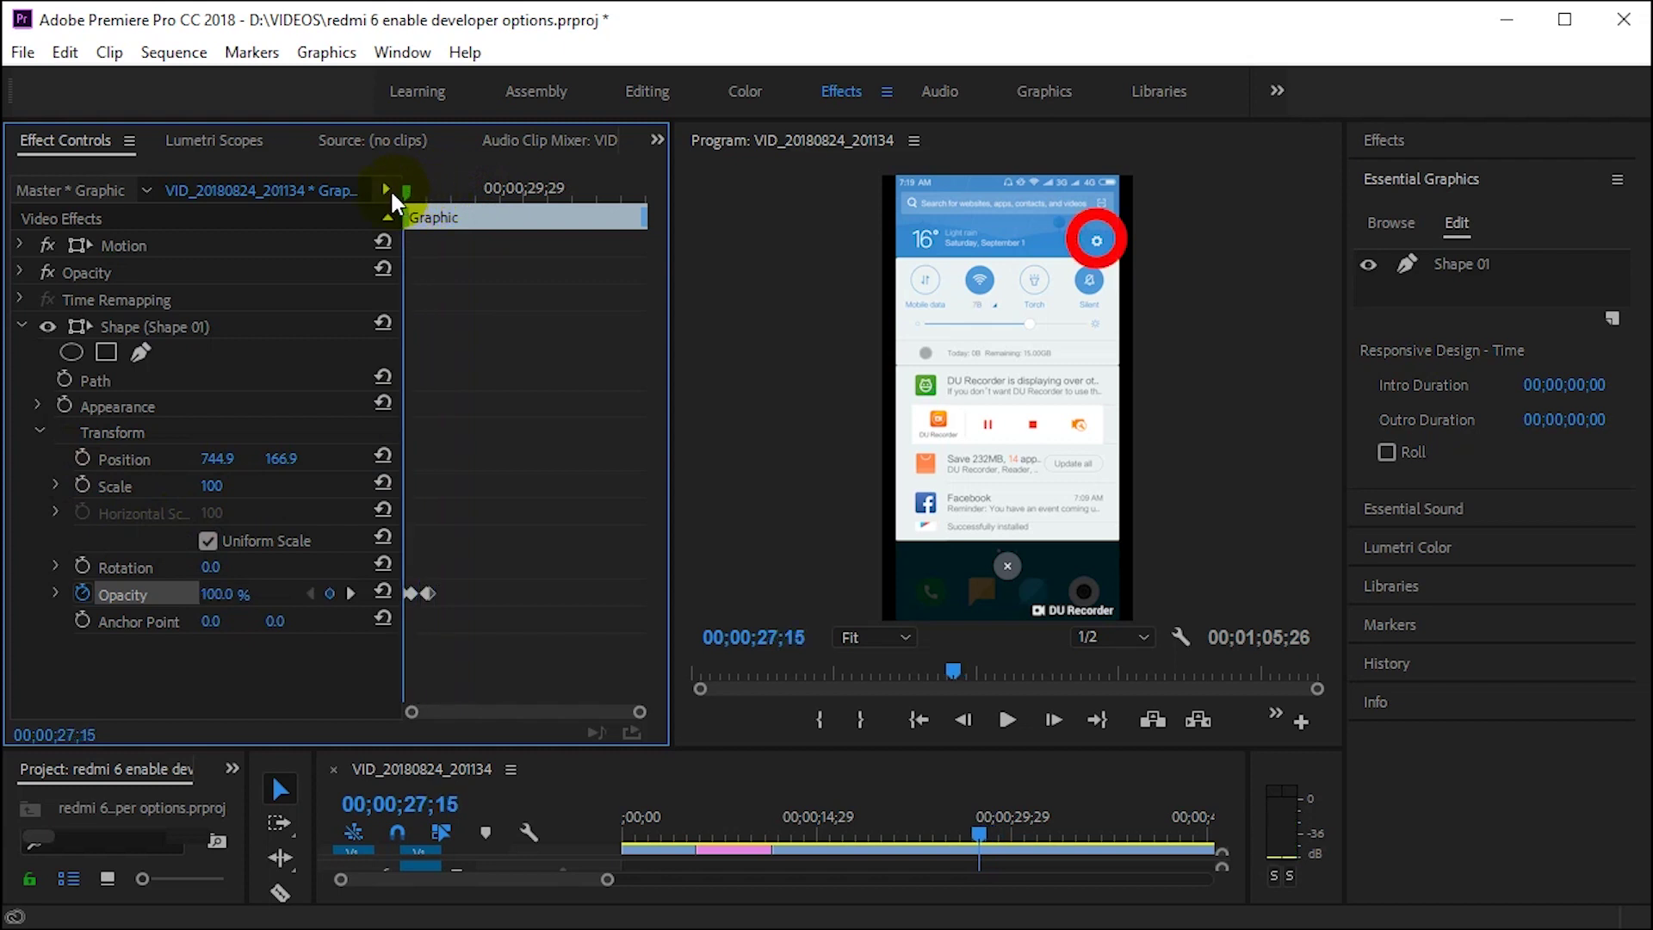
{"action": "left_click_drag", "start_coordinate": [396, 187], "coordinate": [432, 193]}
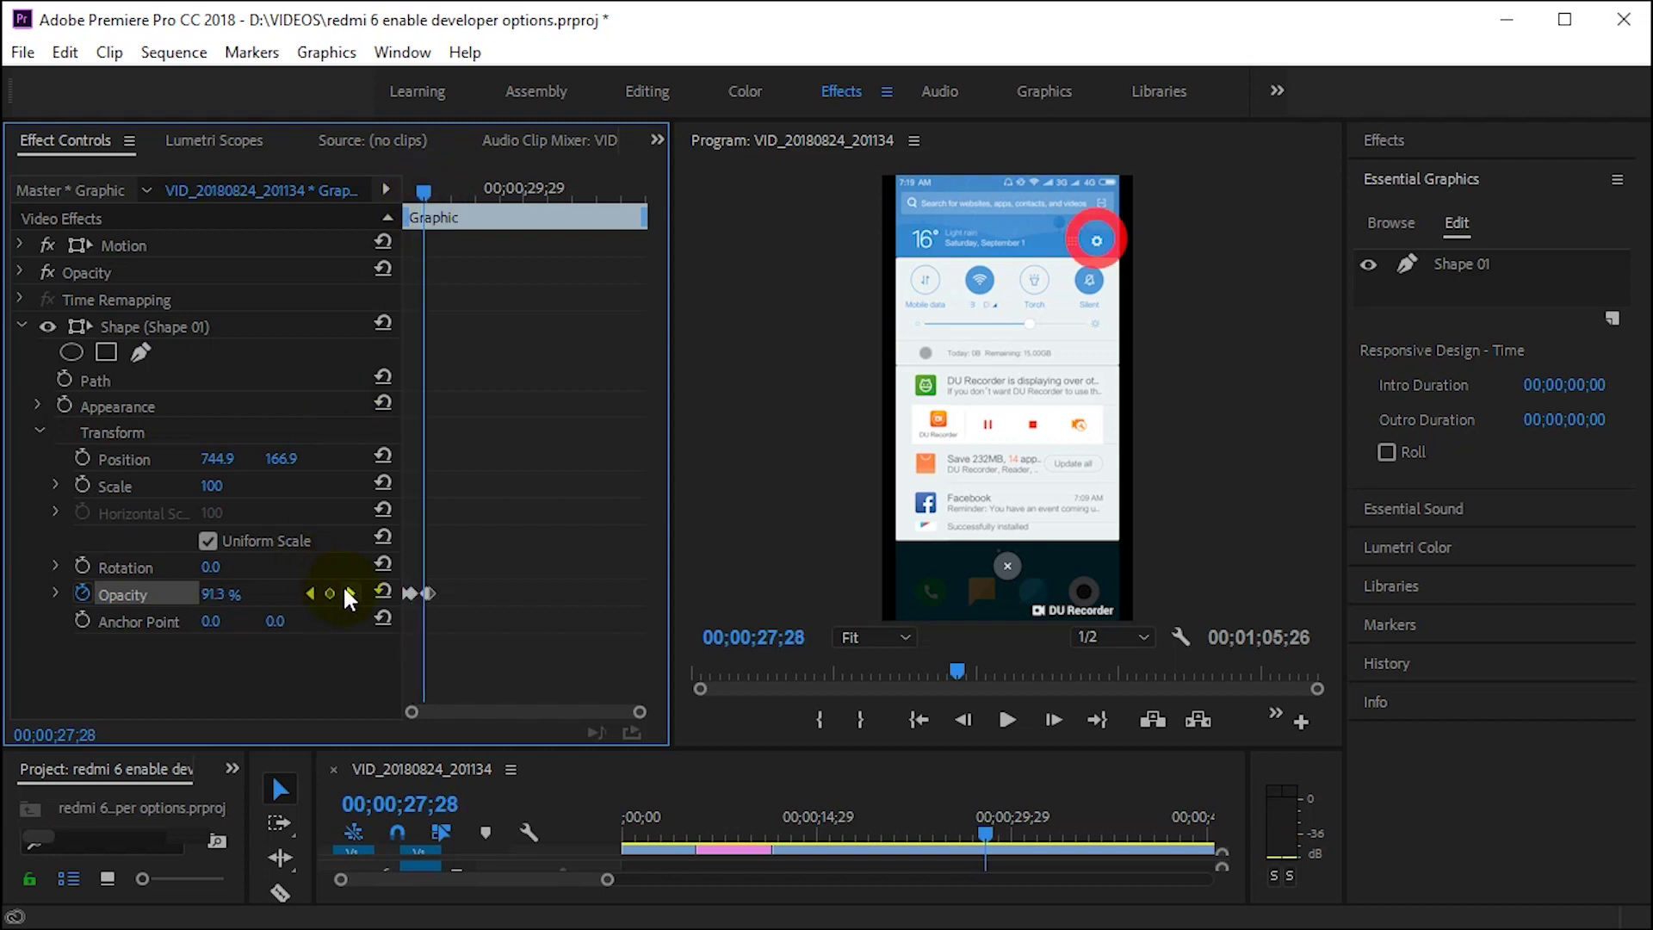
{"action": "left_click", "coordinate": [310, 594]}
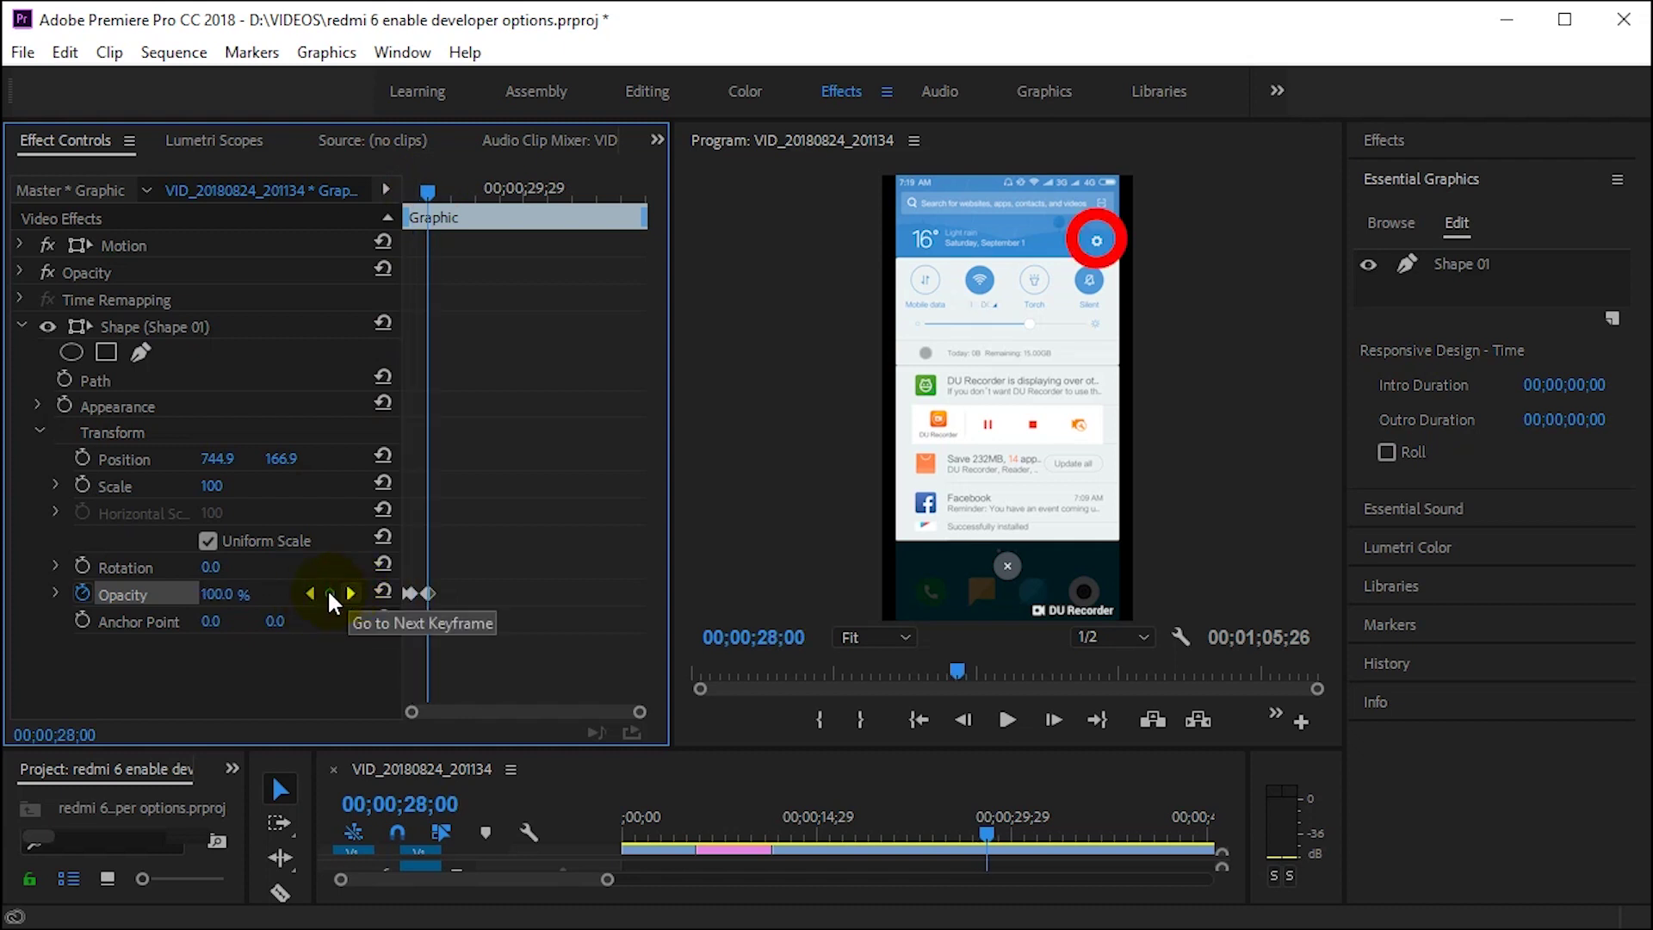
Step: Review Shape 01's opacity keyframes and set the keyframe at 00;00;28;00 to 61%
{"action": "left_click", "coordinate": [350, 593]}
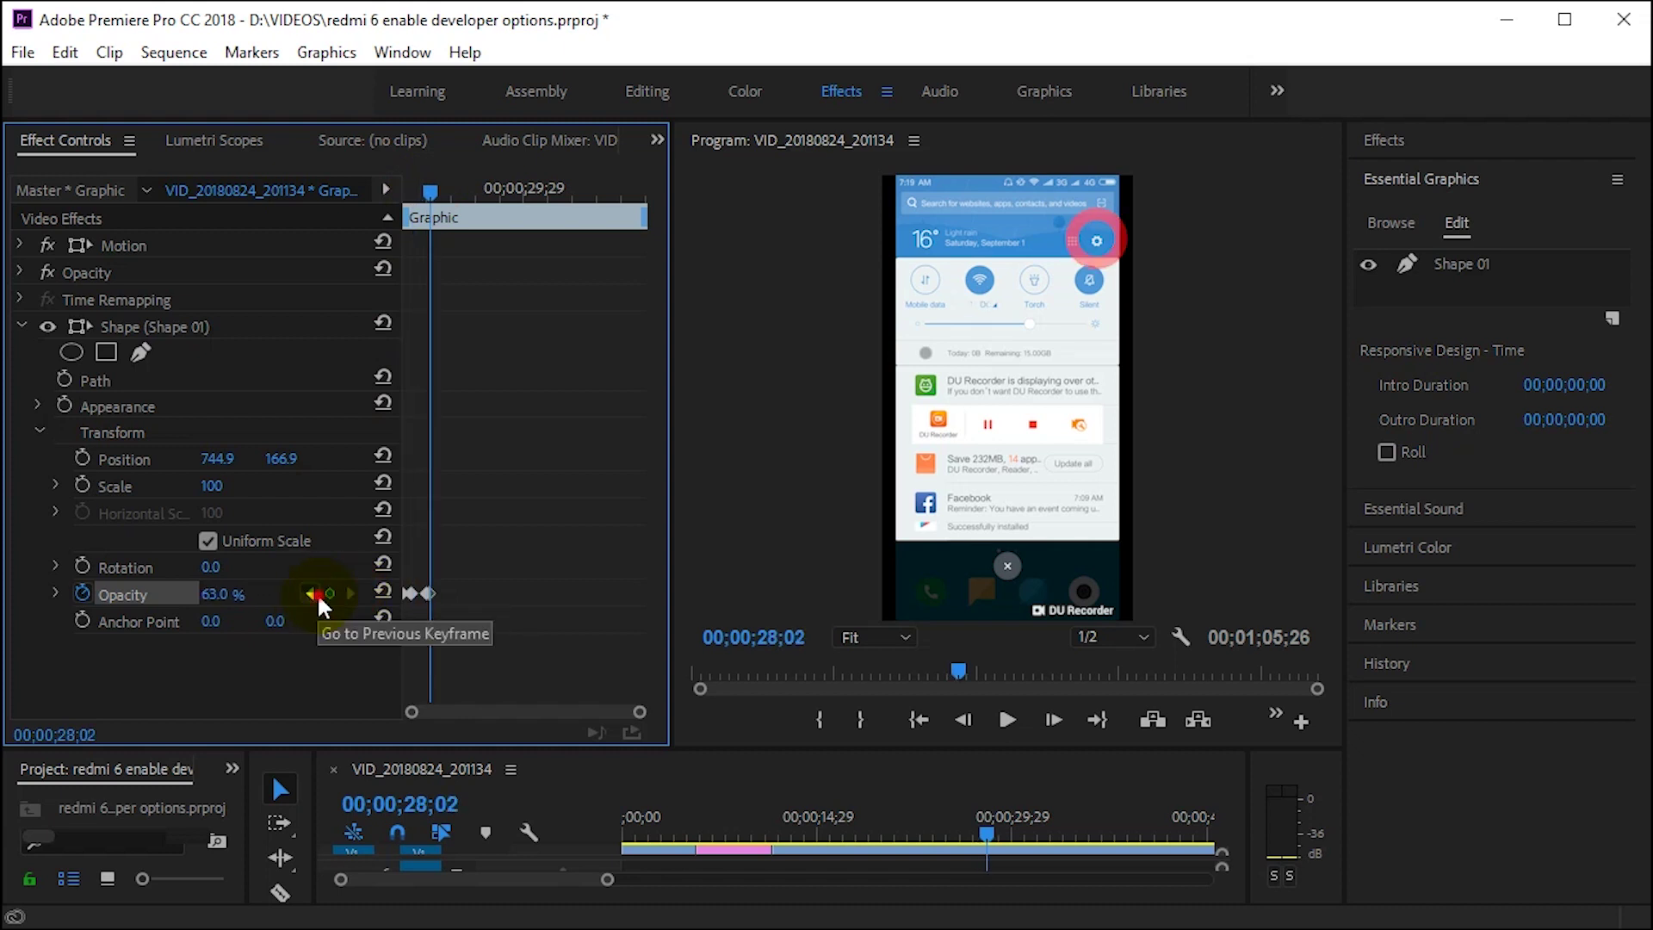
{"action": "left_click", "coordinate": [315, 594]}
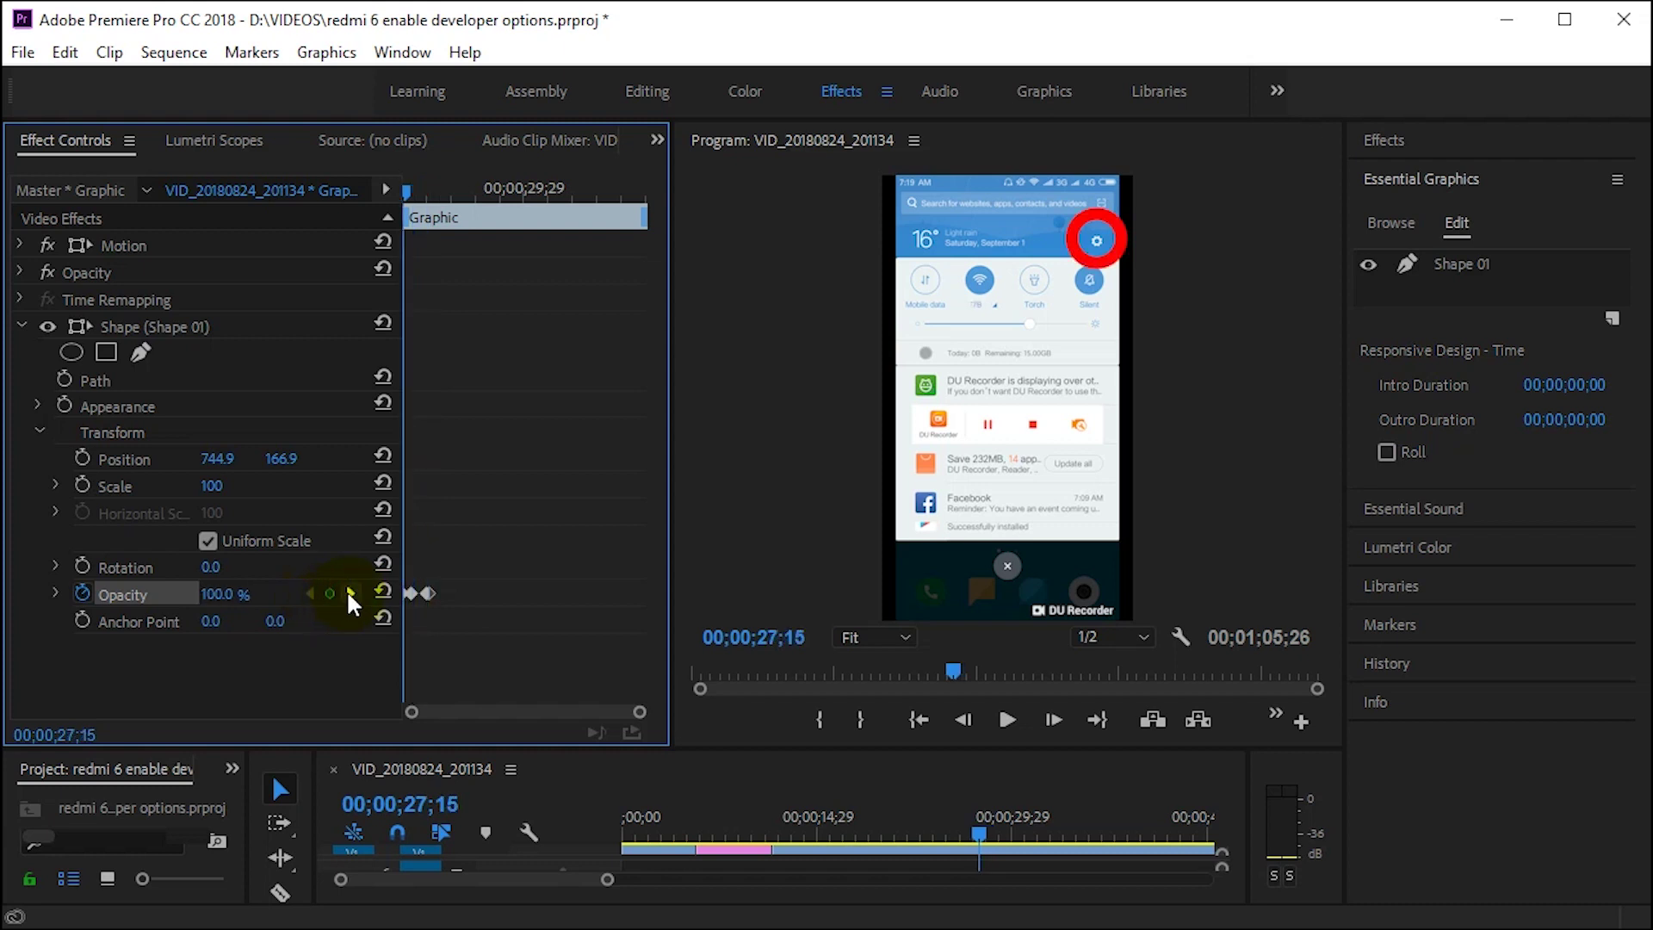
{"action": "left_click", "coordinate": [350, 593]}
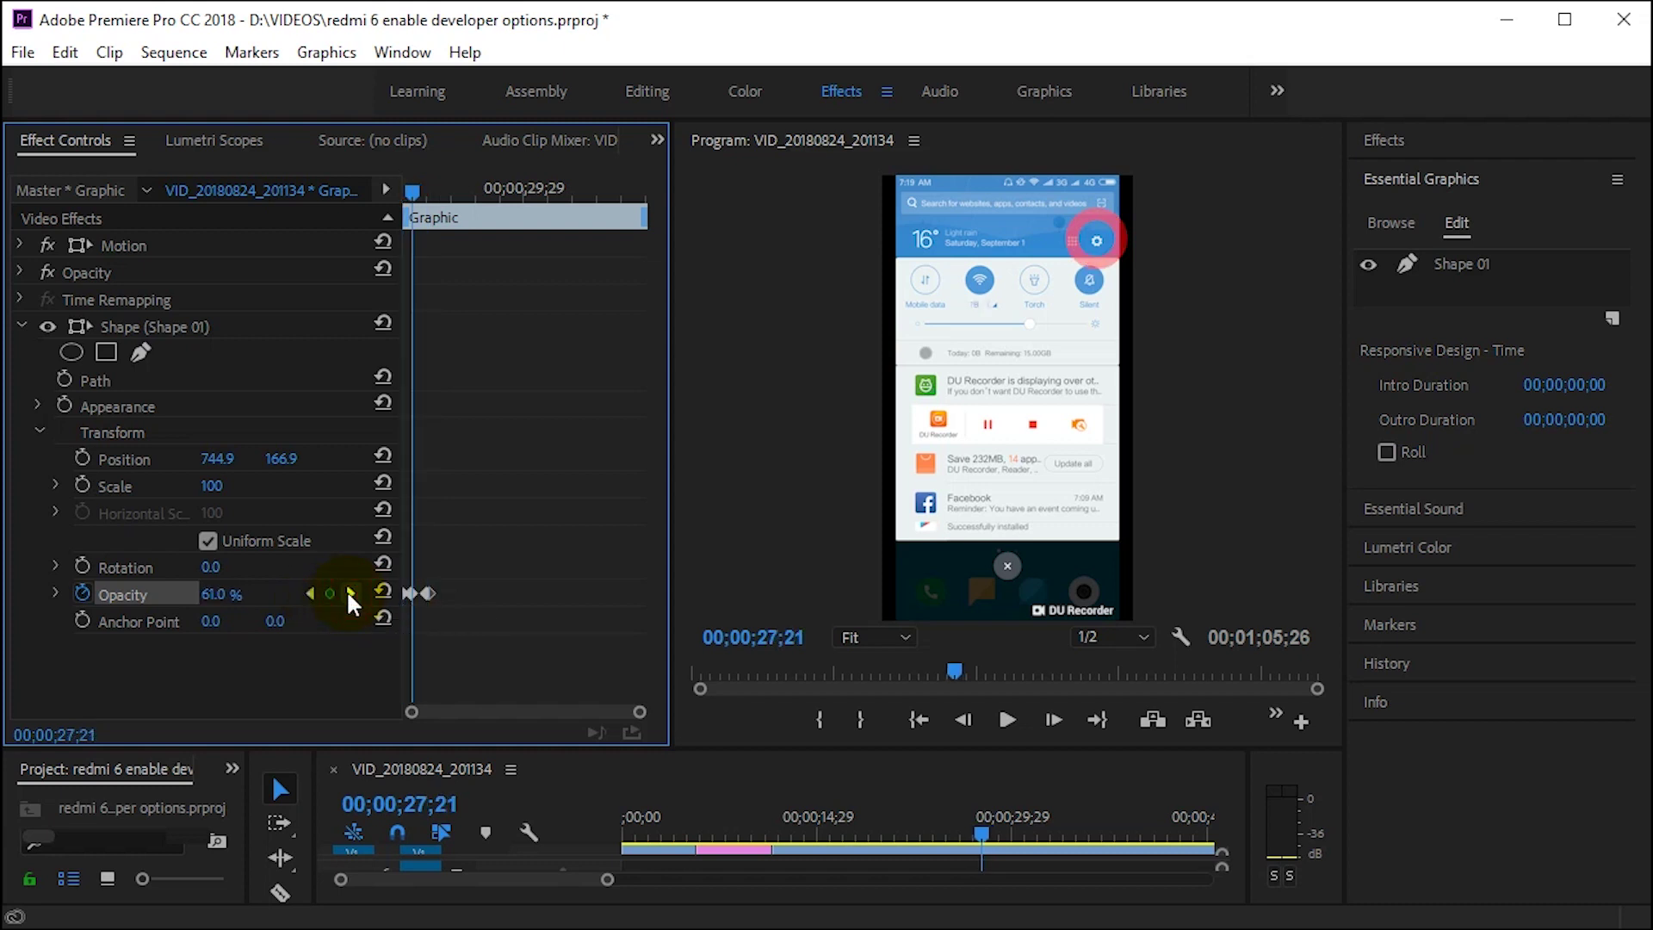
{"action": "left_click", "coordinate": [351, 593]}
{"action": "left_click", "coordinate": [220, 594]}
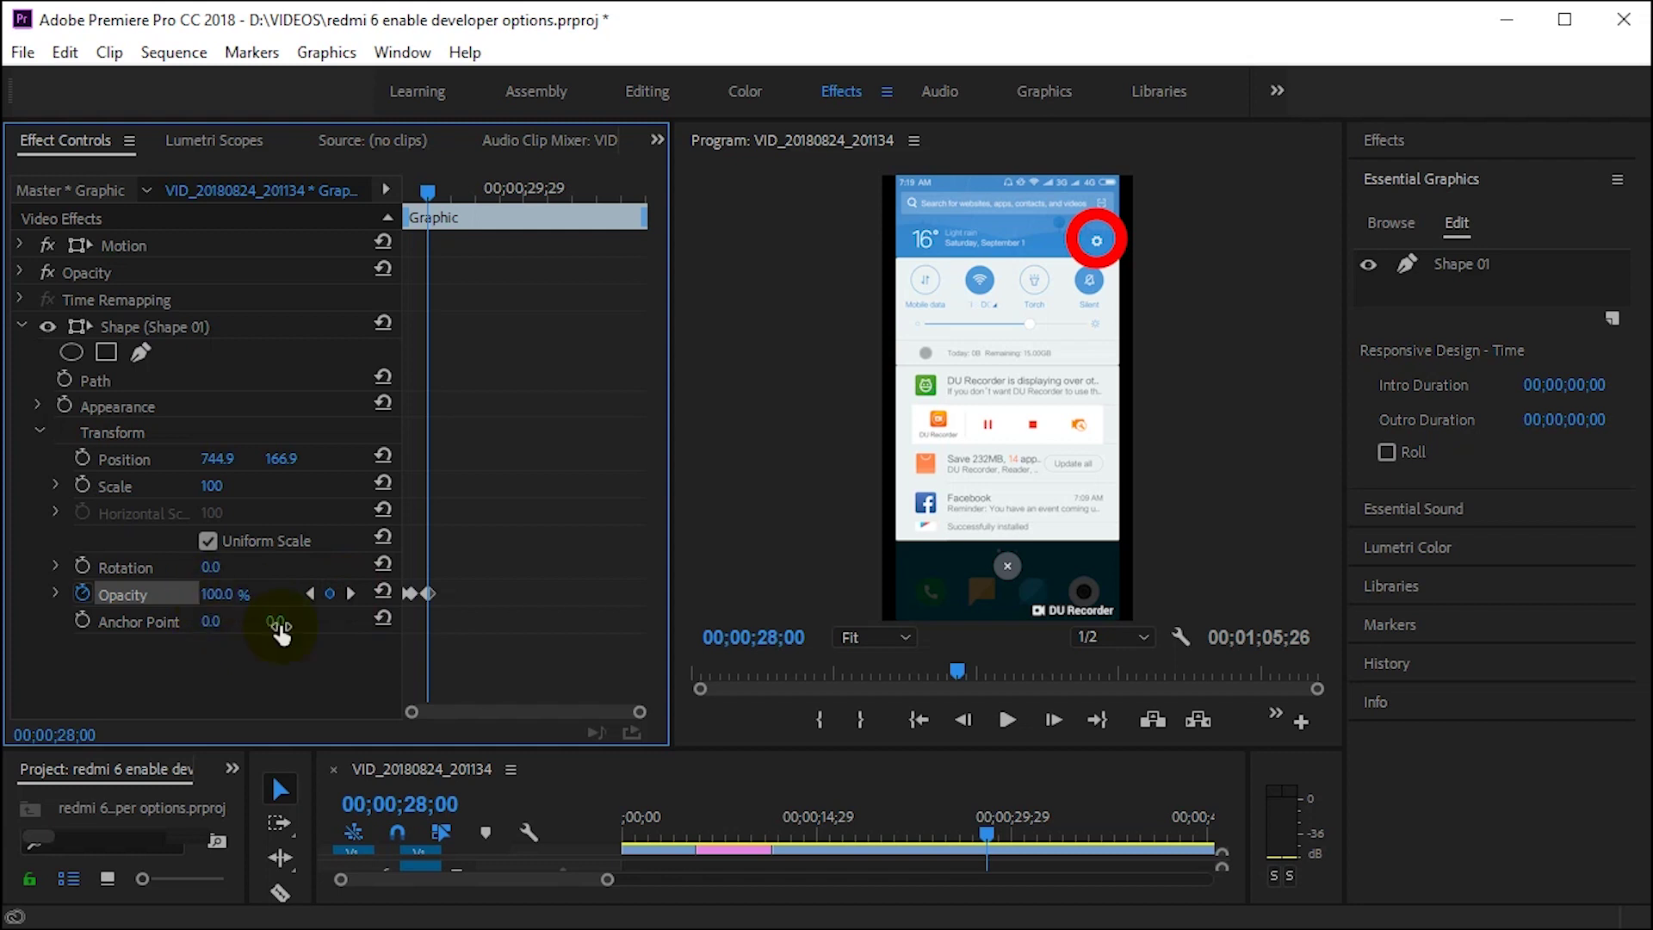
{"action": "type", "text": "61"}
{"action": "key", "text": "Return"}
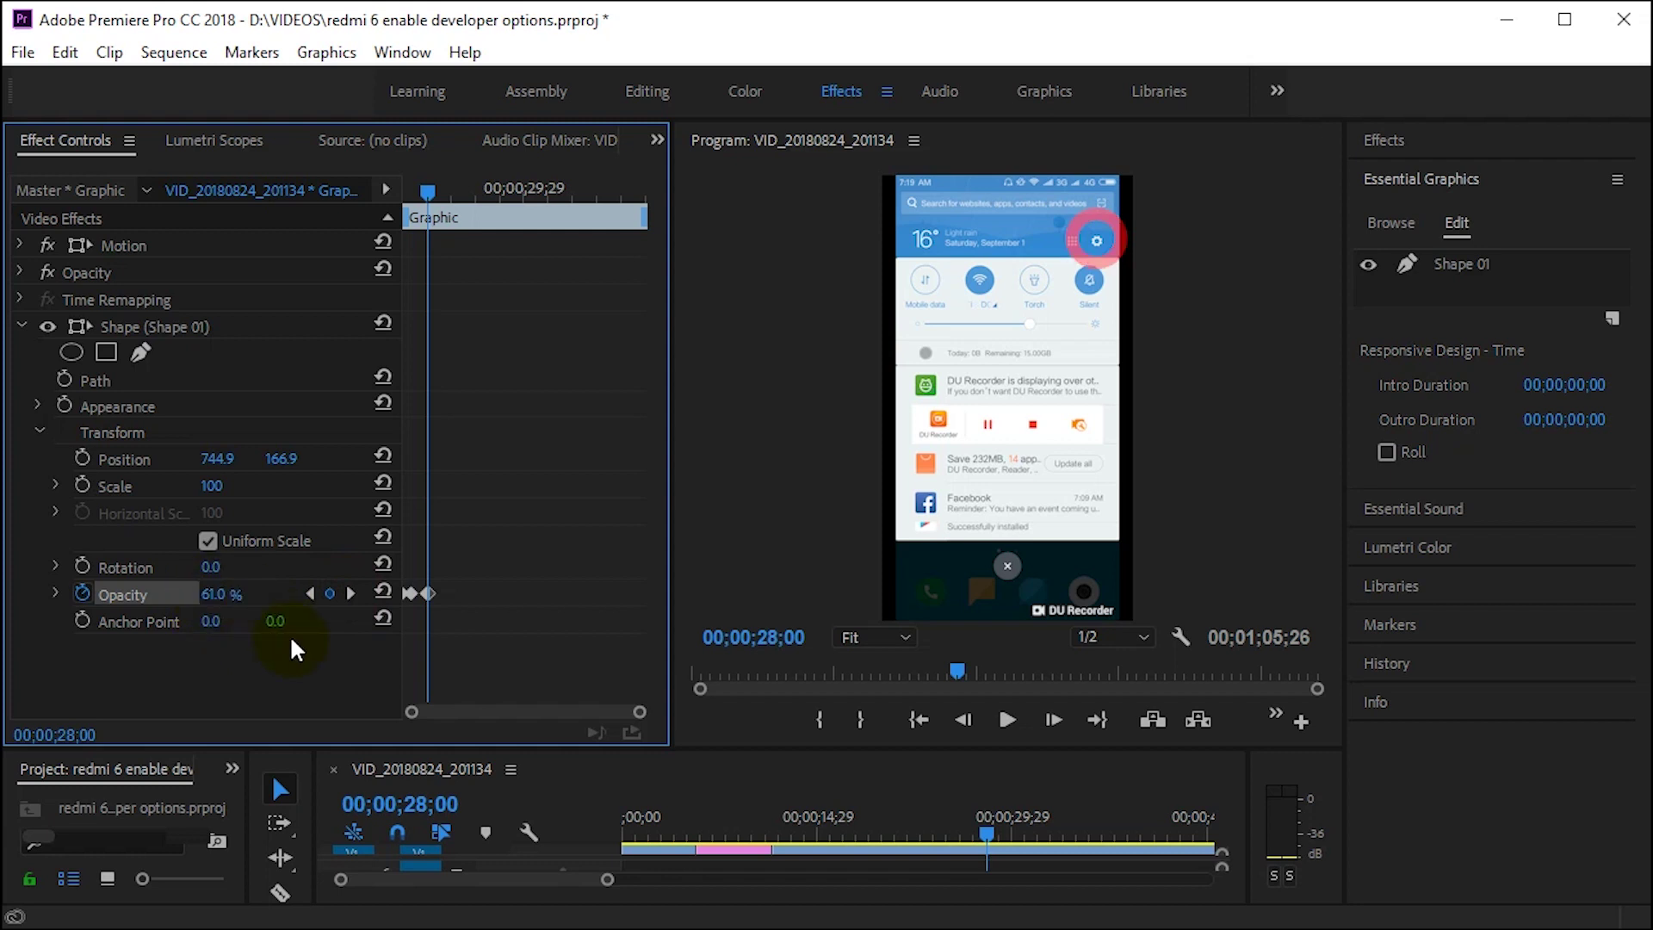
Step: Set Shape 01's opacity keyframe at 00;00;28;02 to 100%
{"action": "left_click", "coordinate": [348, 593]}
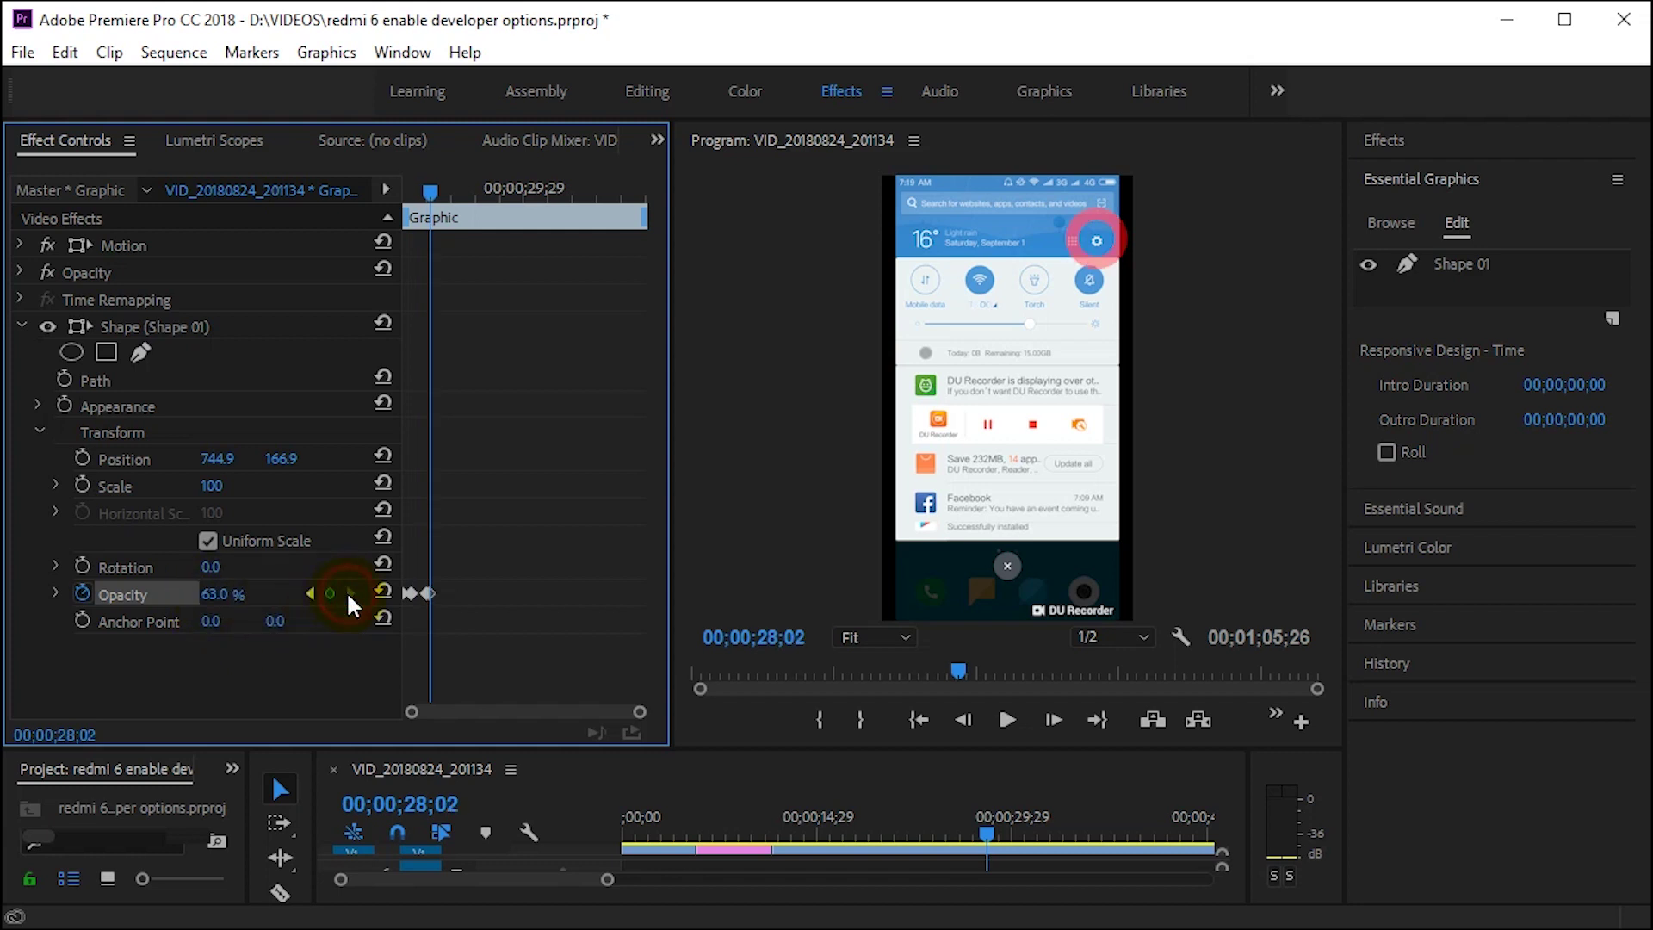
{"action": "left_click", "coordinate": [227, 594]}
{"action": "type", "text": "100"}
{"action": "key", "text": "Return"}
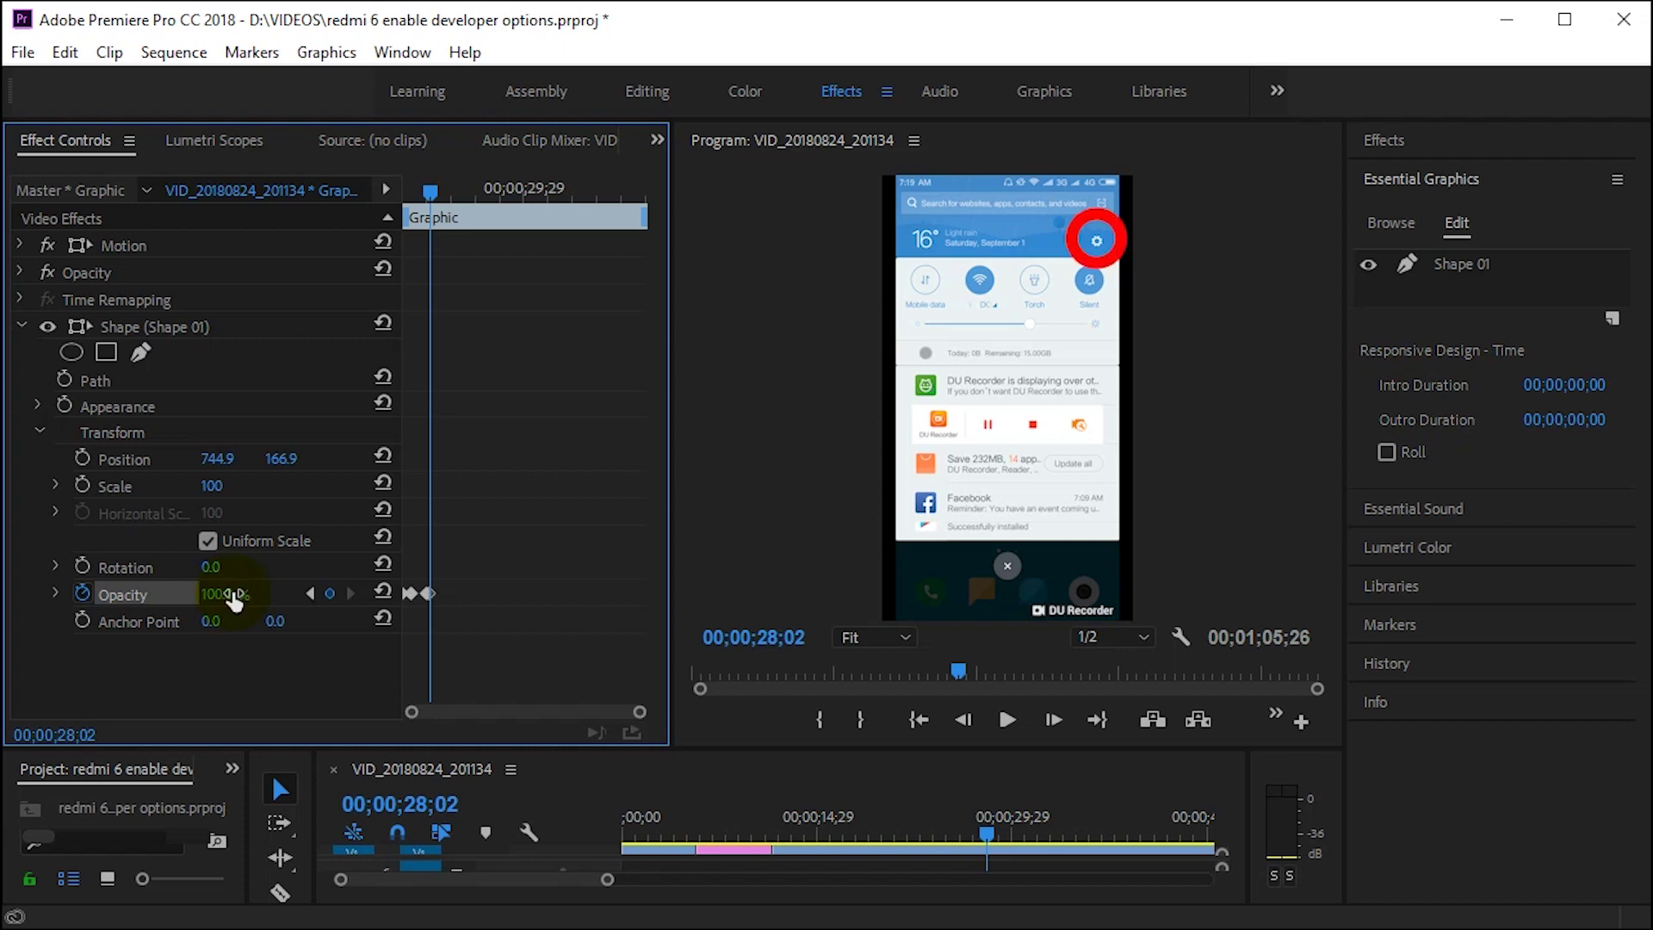
Step: Add Shape 01 opacity keyframes of 100% at 00;00;28;10 and 61% at 00;00;28;14
{"action": "mouse_move", "coordinate": [439, 186]}
{"action": "left_mouse_down"}
{"action": "mouse_move", "coordinate": [356, 185]}
{"action": "mouse_move", "coordinate": [433, 205]}
{"action": "mouse_move", "coordinate": [441, 183]}
{"action": "left_mouse_up"}
{"action": "left_click", "coordinate": [432, 206]}
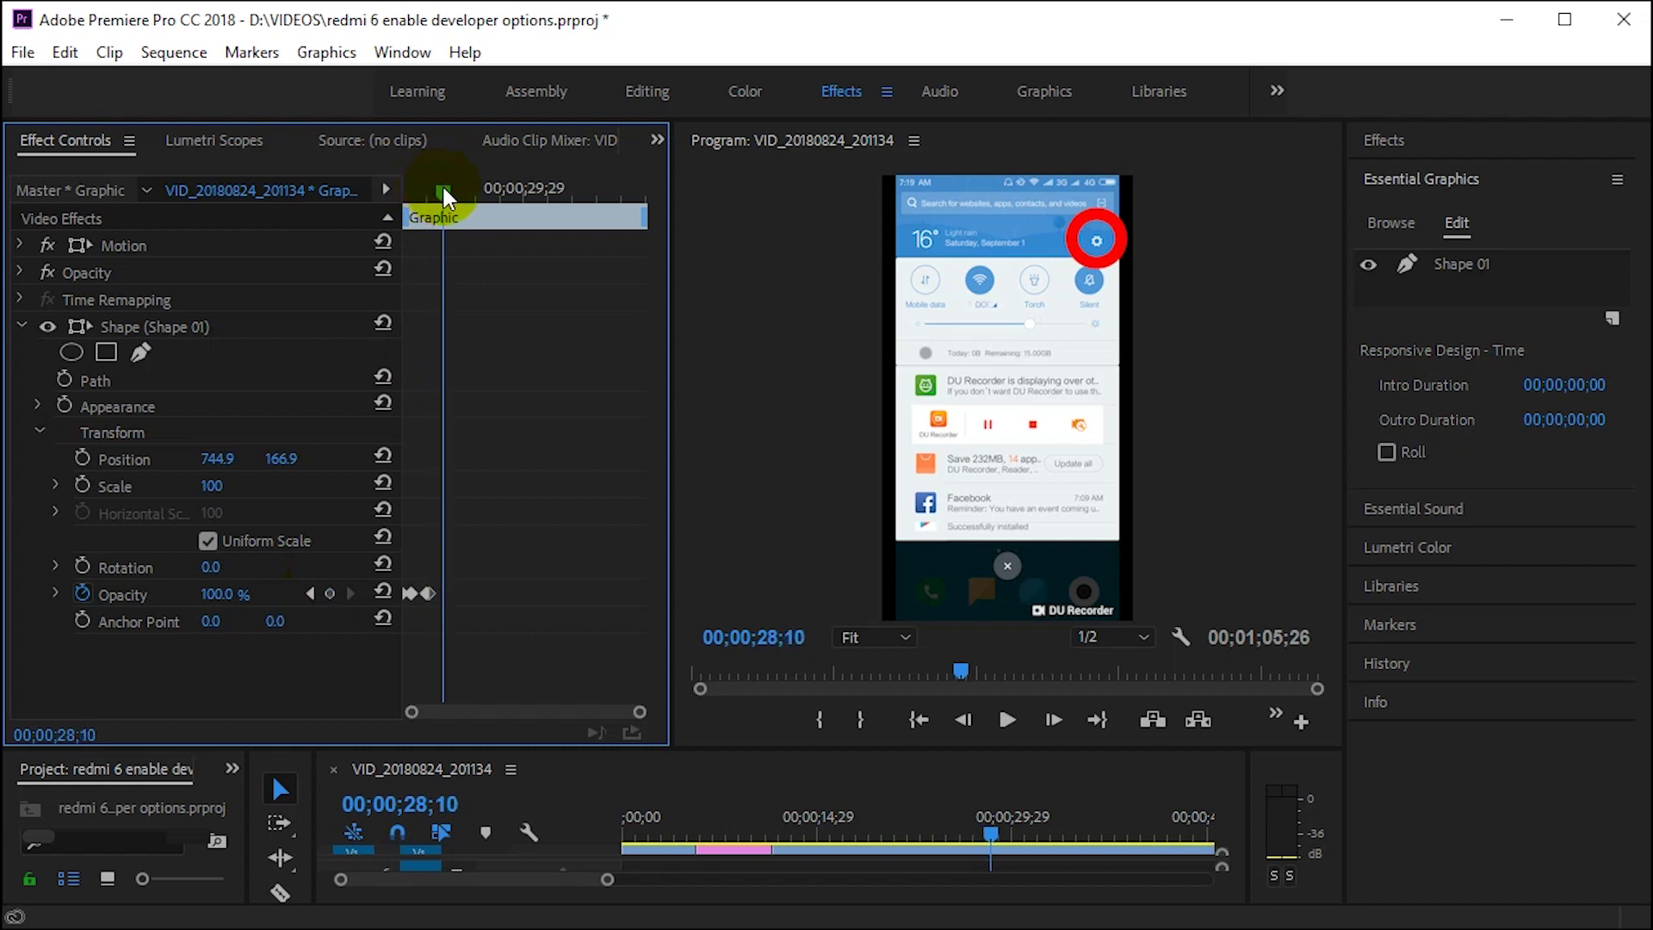
{"action": "left_click", "coordinate": [330, 593]}
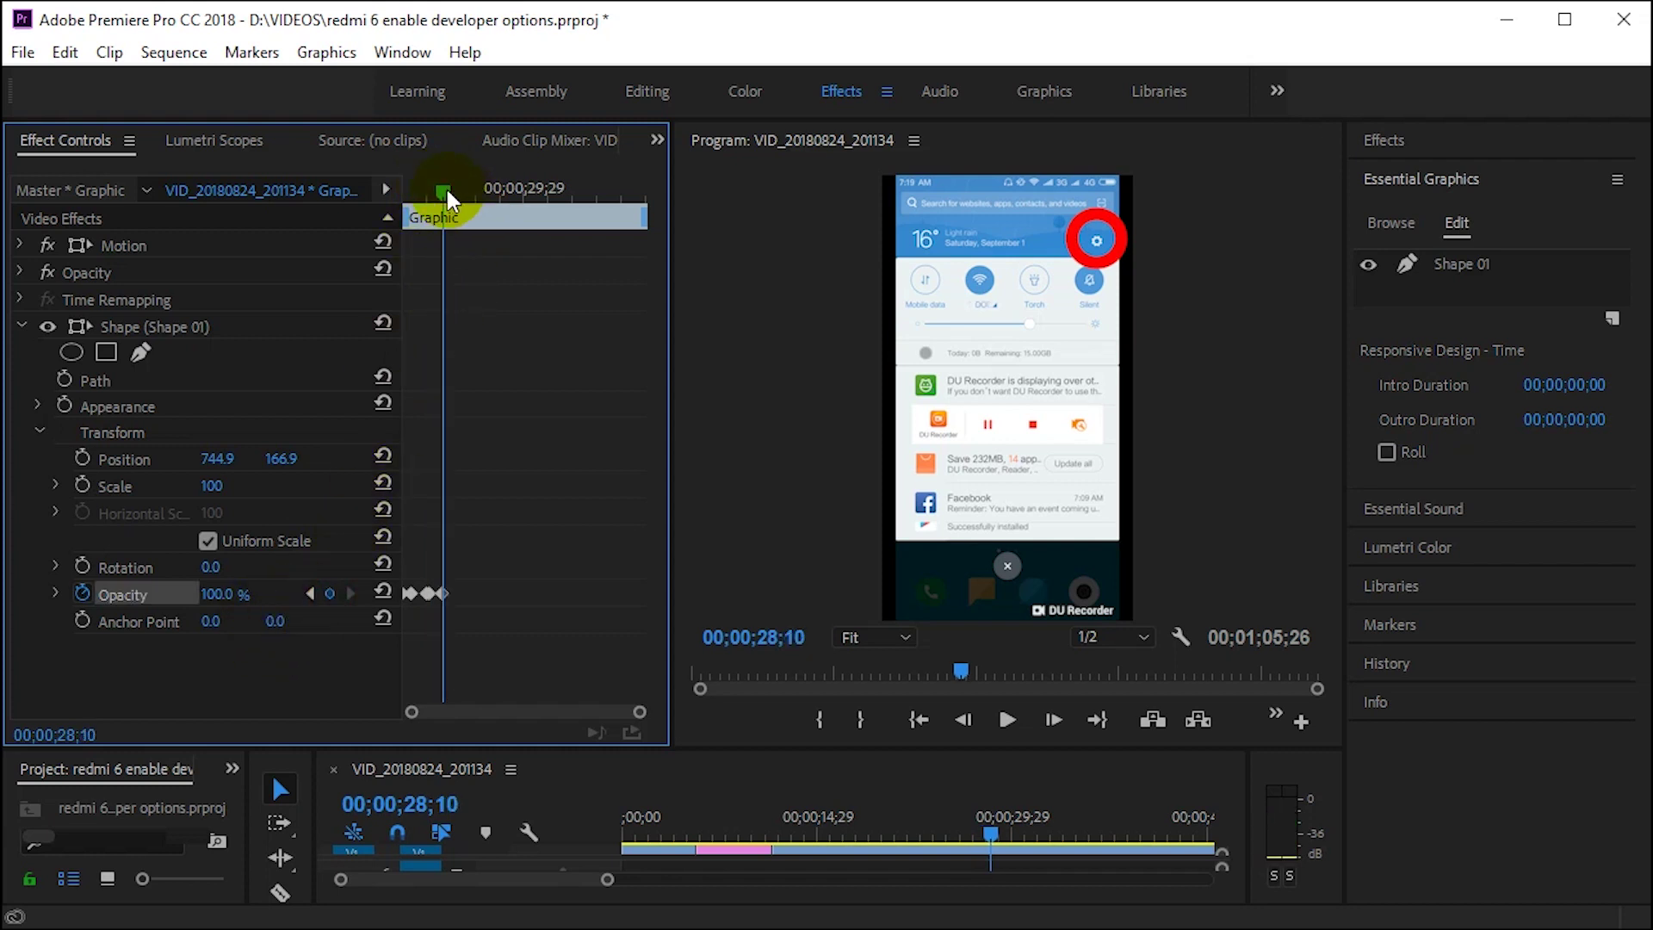
{"action": "left_click_drag", "start_coordinate": [446, 192], "coordinate": [453, 193]}
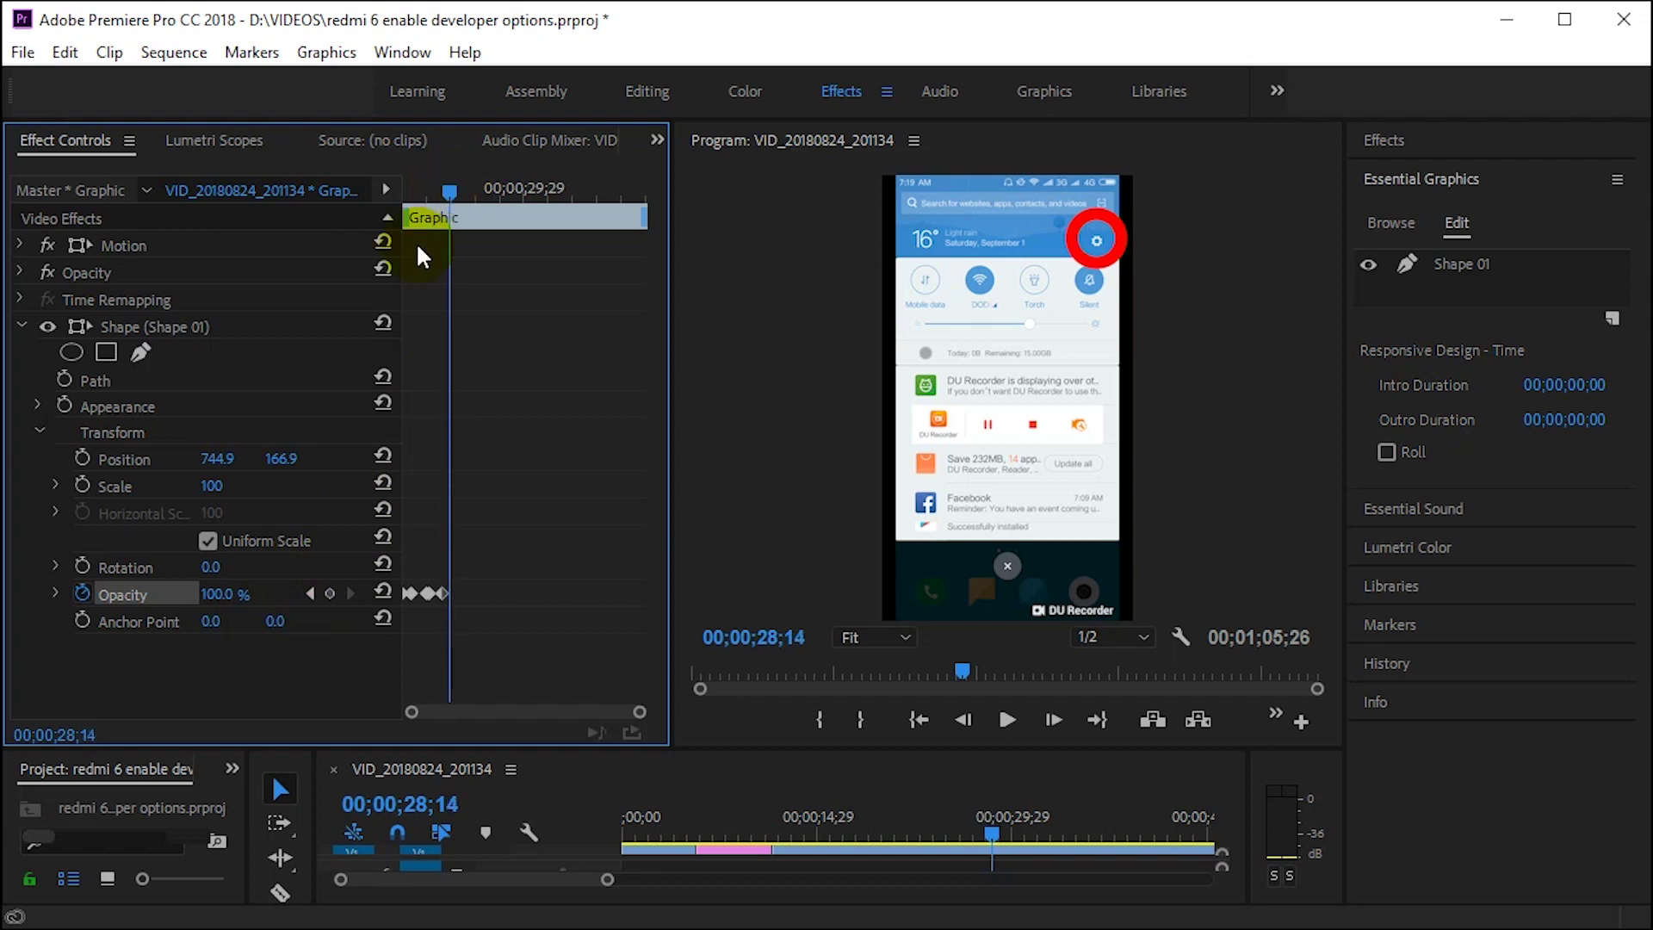
{"action": "left_click", "coordinate": [225, 598]}
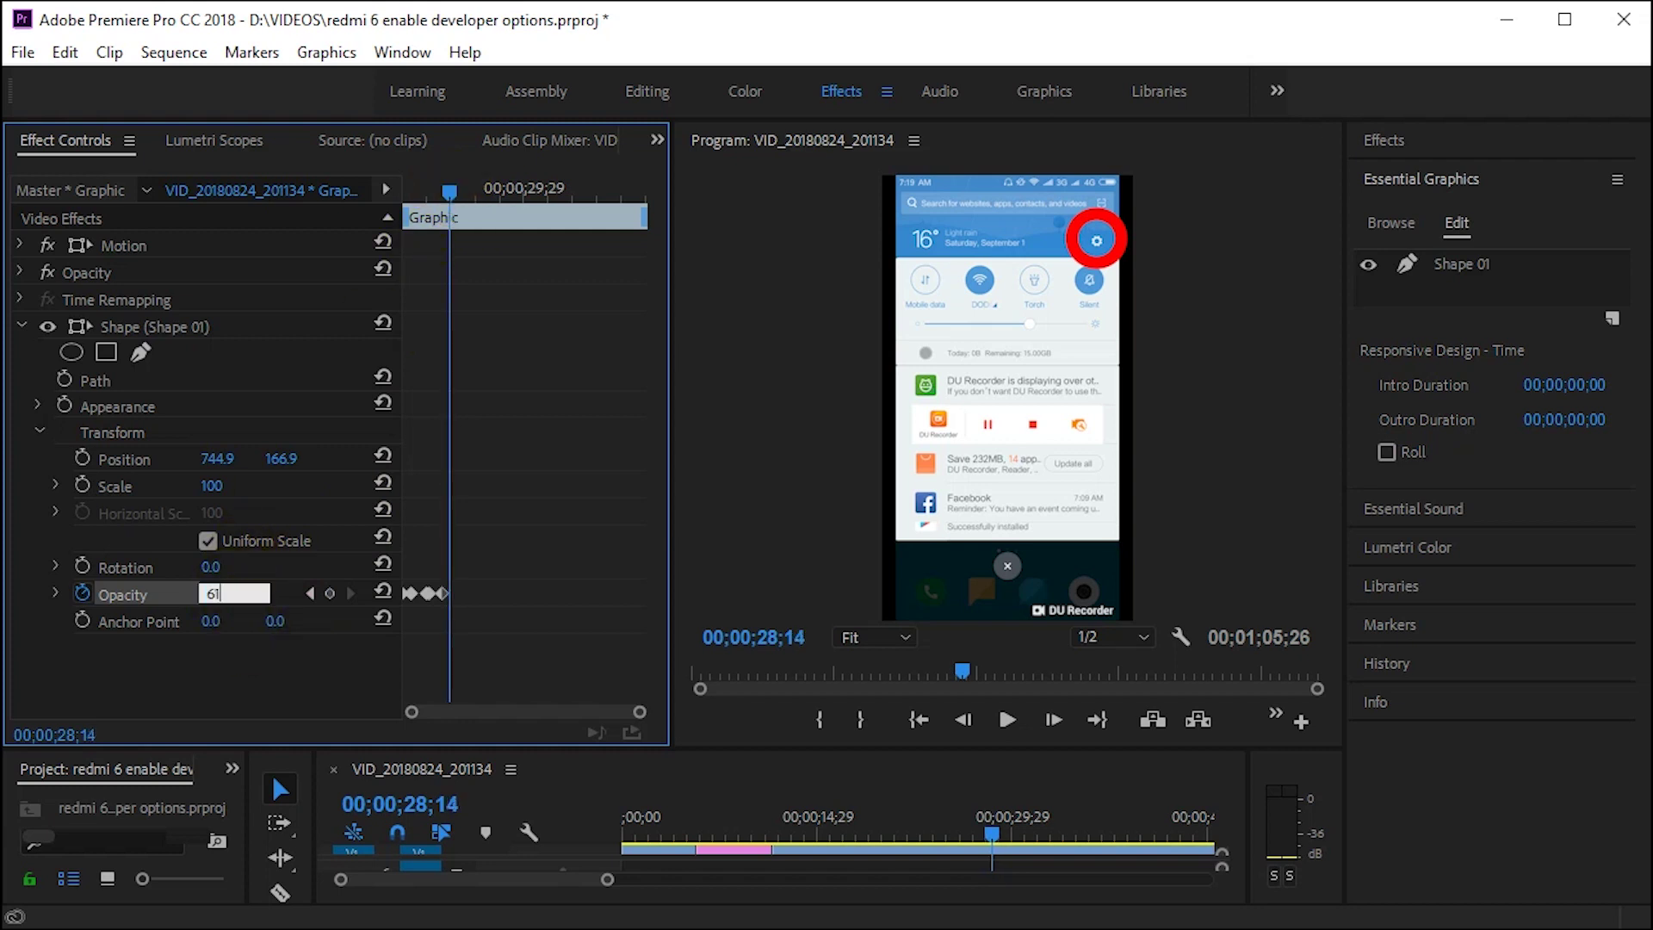
{"action": "key", "text": "Return"}
{"action": "left_click", "coordinate": [489, 219]}
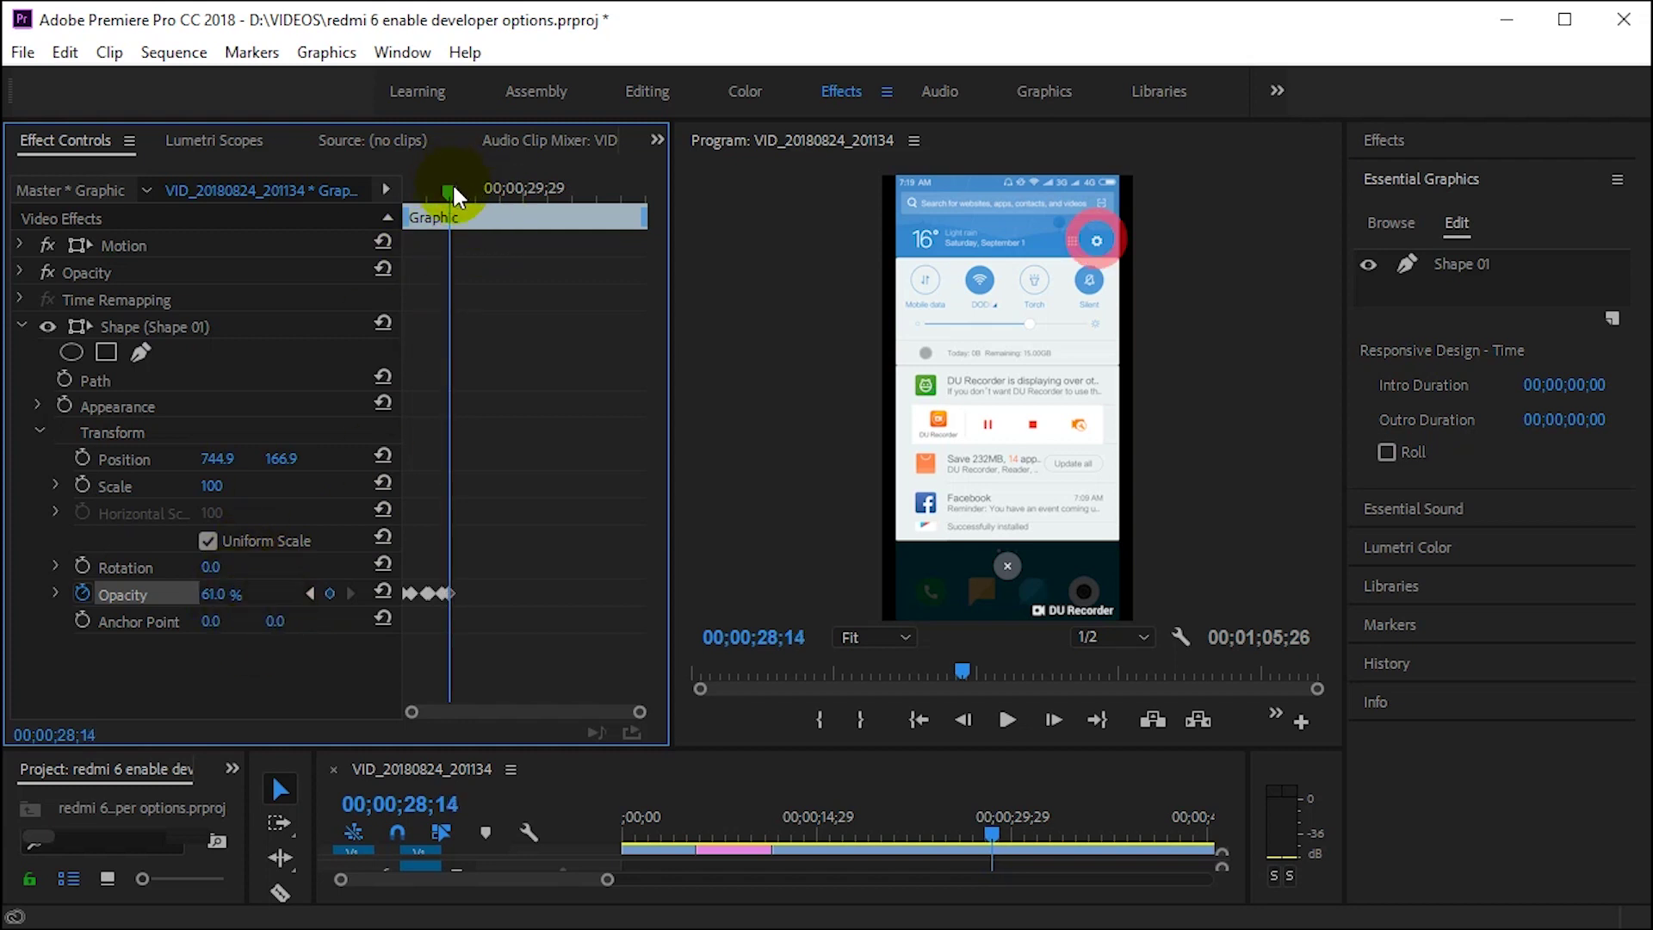
Step: Add Shape 01 opacity keyframes of 61% at 00;00;28;20 and 100% at 00;00;28;24
{"action": "left_click_drag", "start_coordinate": [453, 186], "coordinate": [464, 191]}
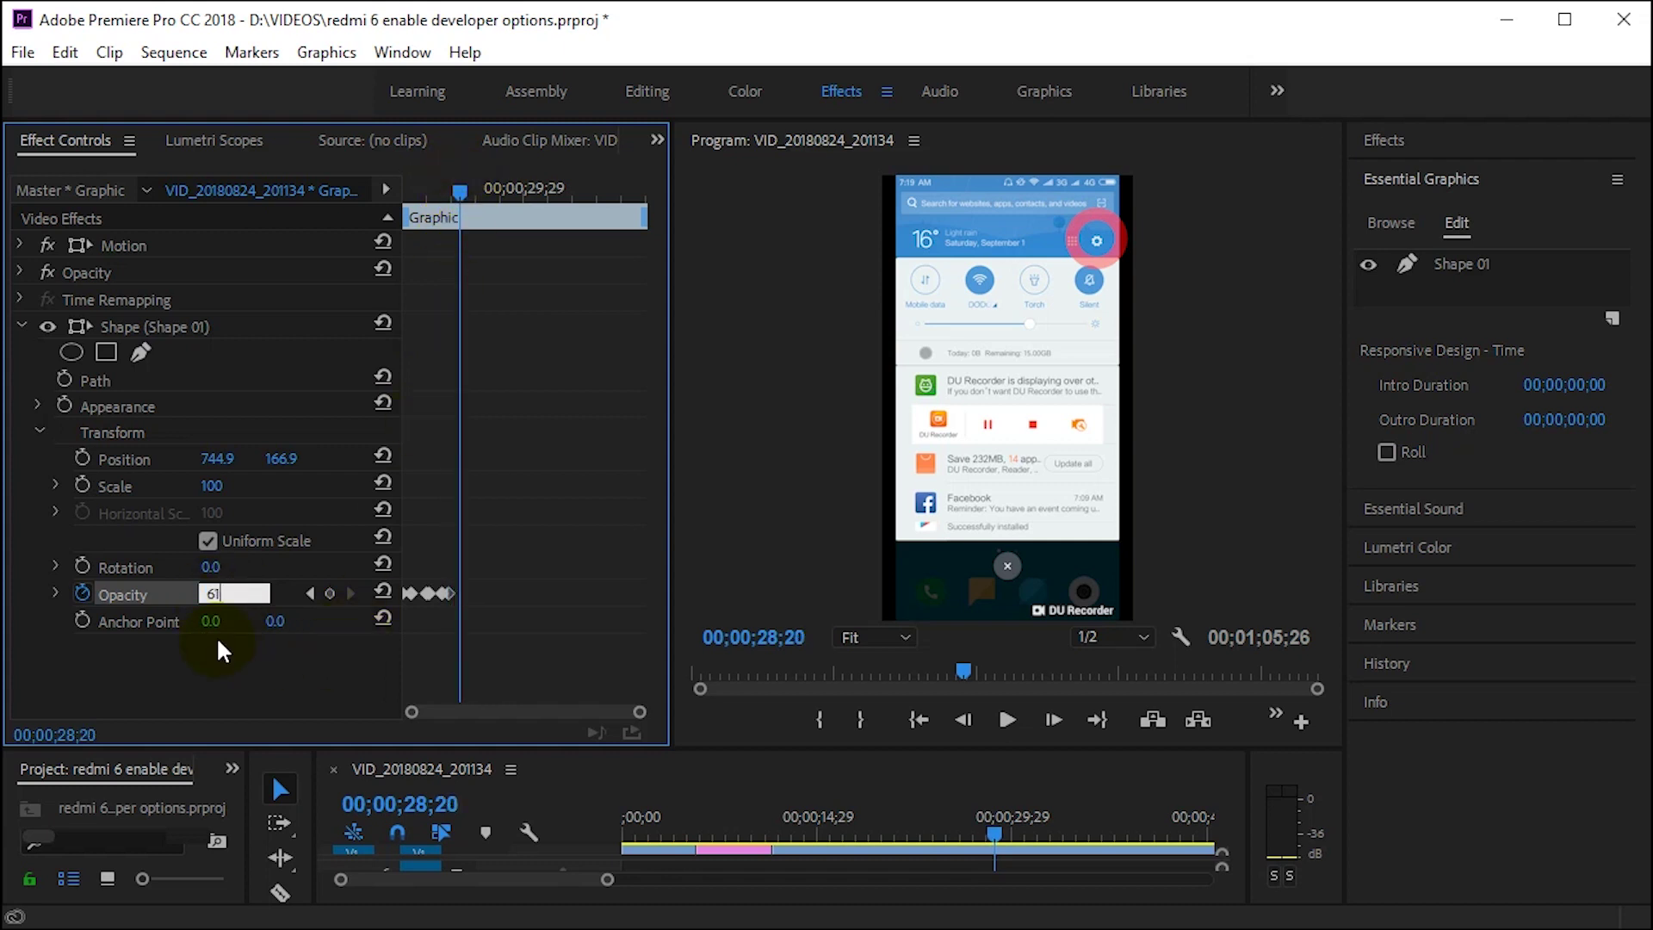
{"action": "key", "text": "Return"}
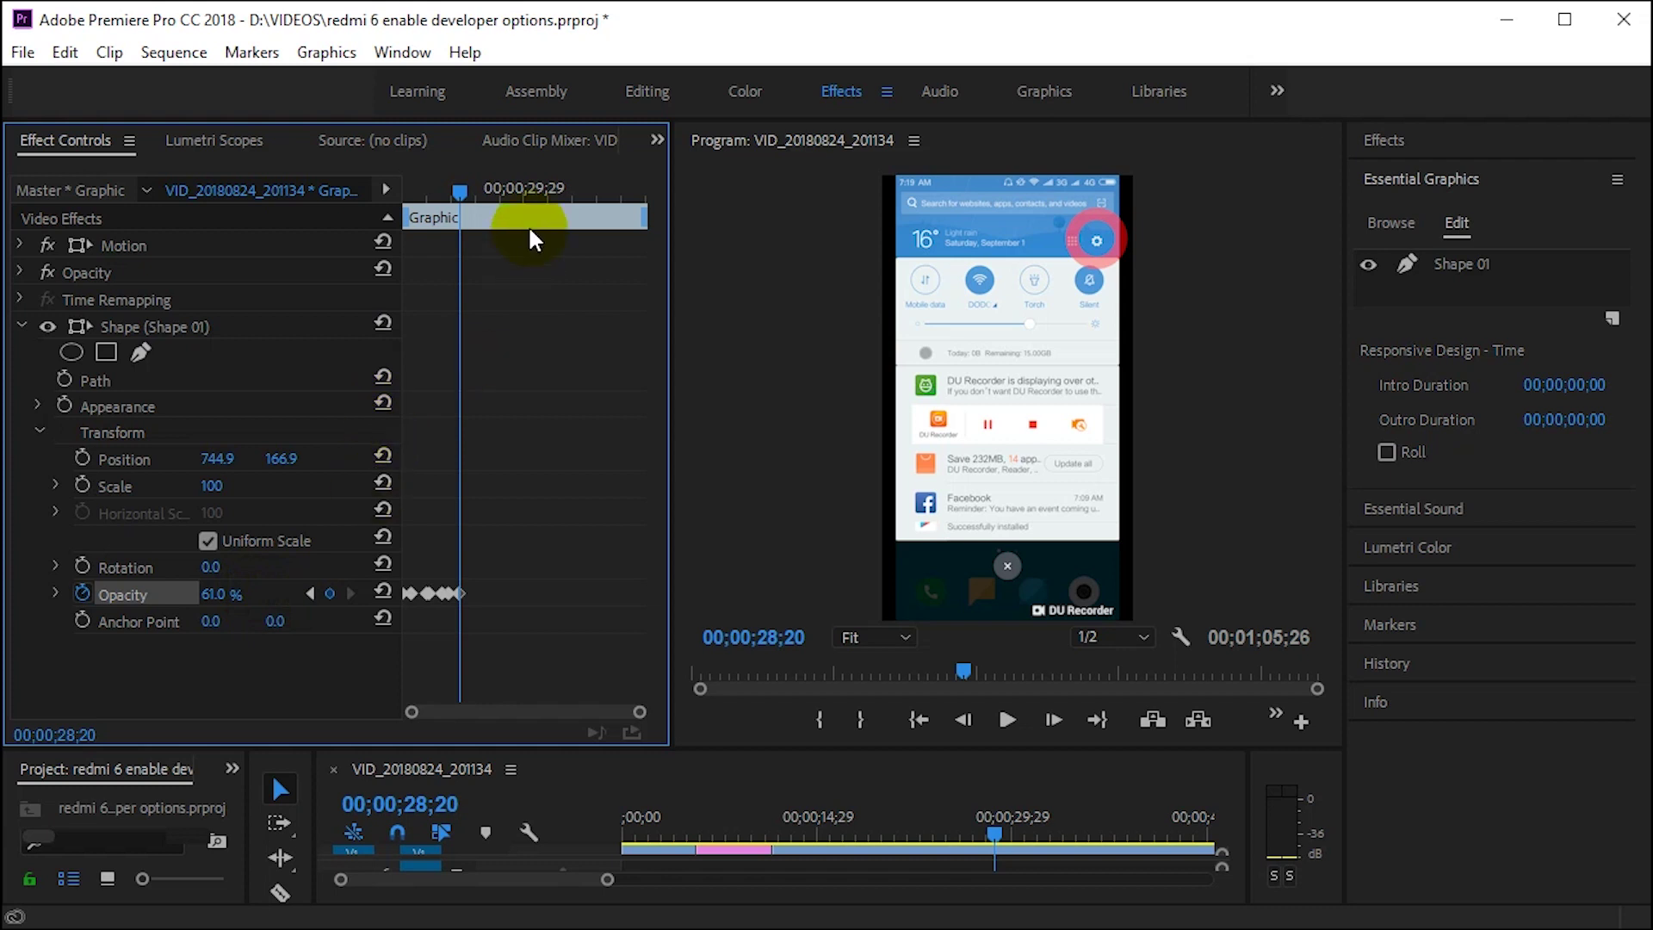
{"action": "left_click_drag", "start_coordinate": [460, 190], "coordinate": [467, 193]}
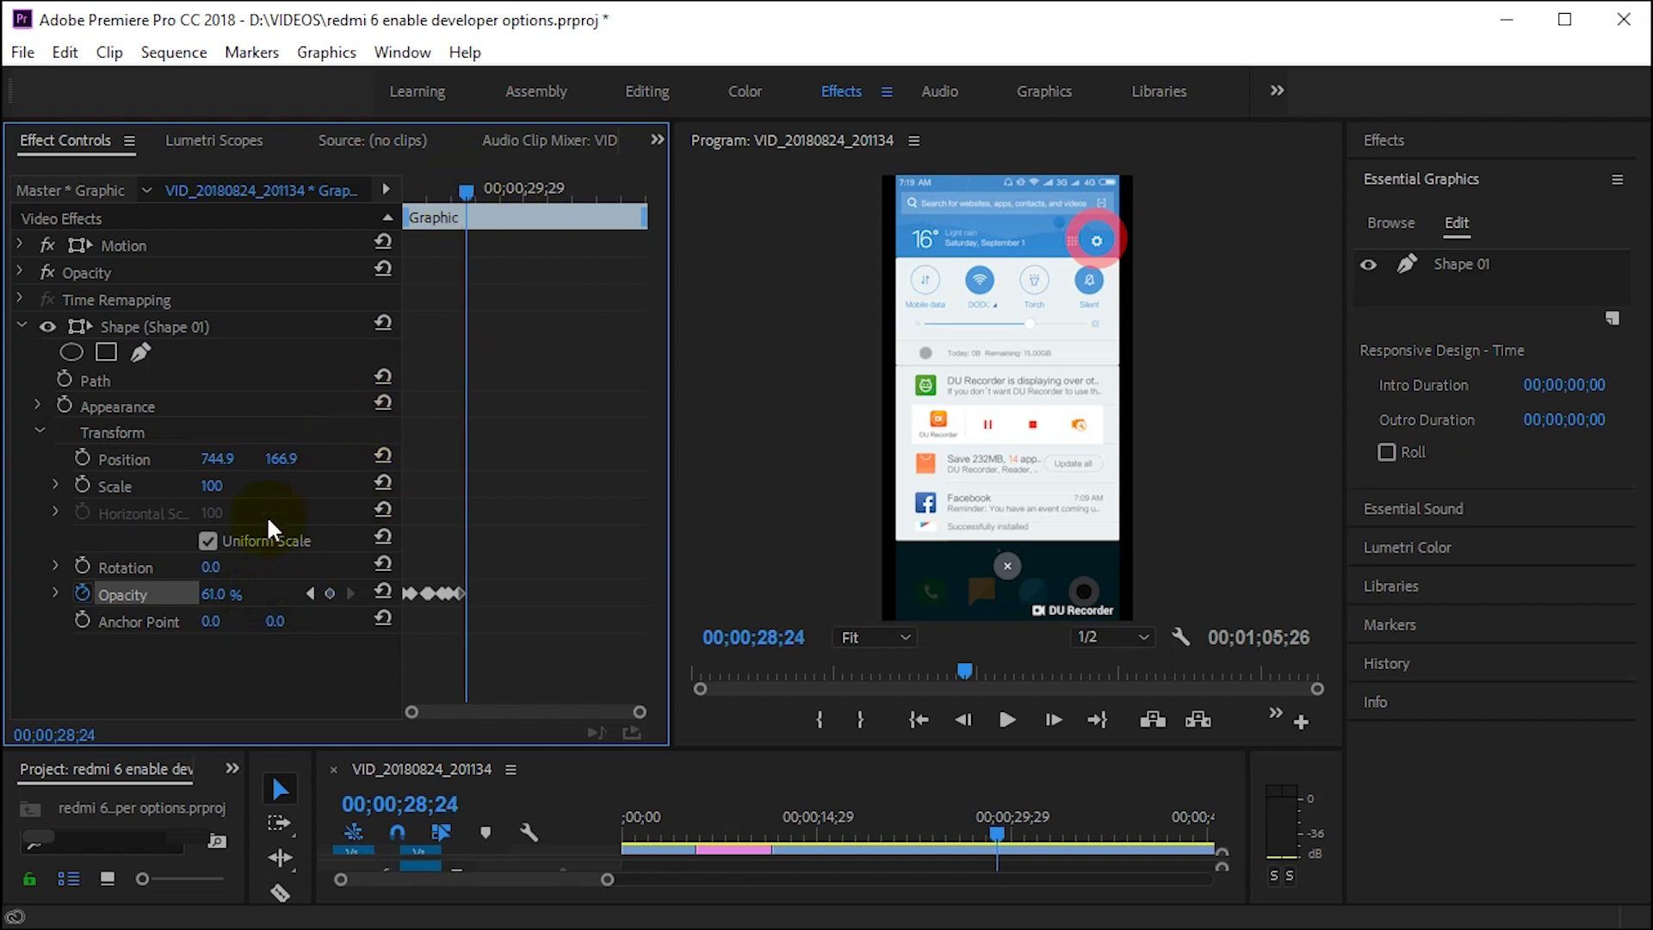
{"action": "left_click", "coordinate": [216, 594]}
{"action": "type", "text": "10"}
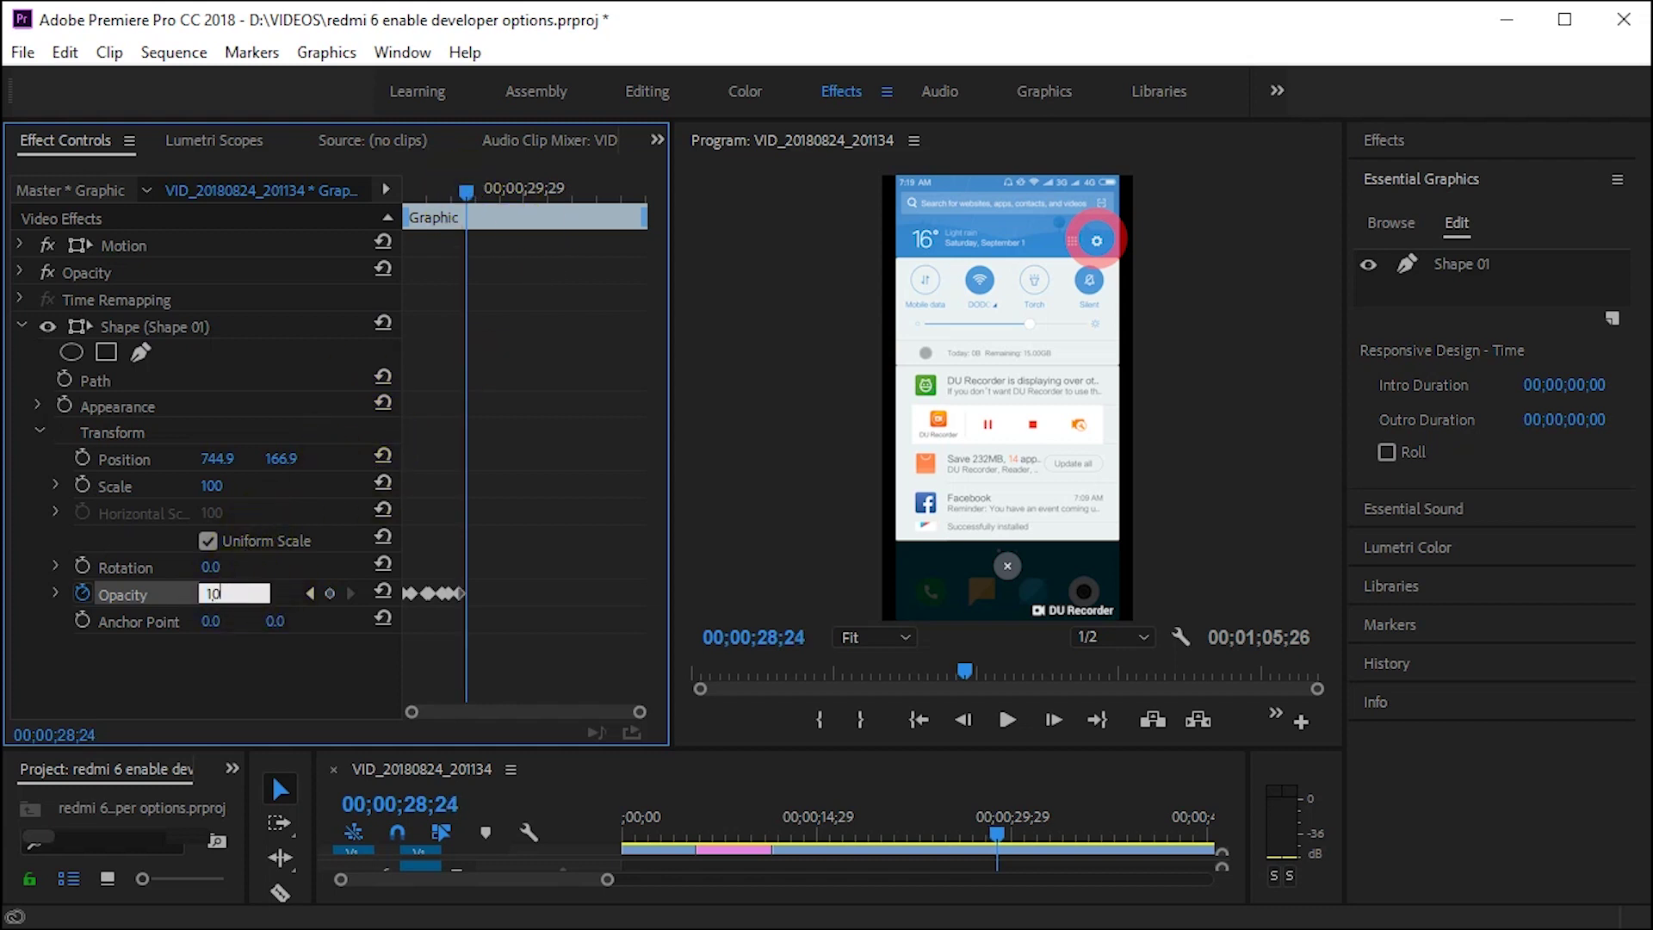
{"action": "type", "text": "0"}
{"action": "key", "text": "Return"}
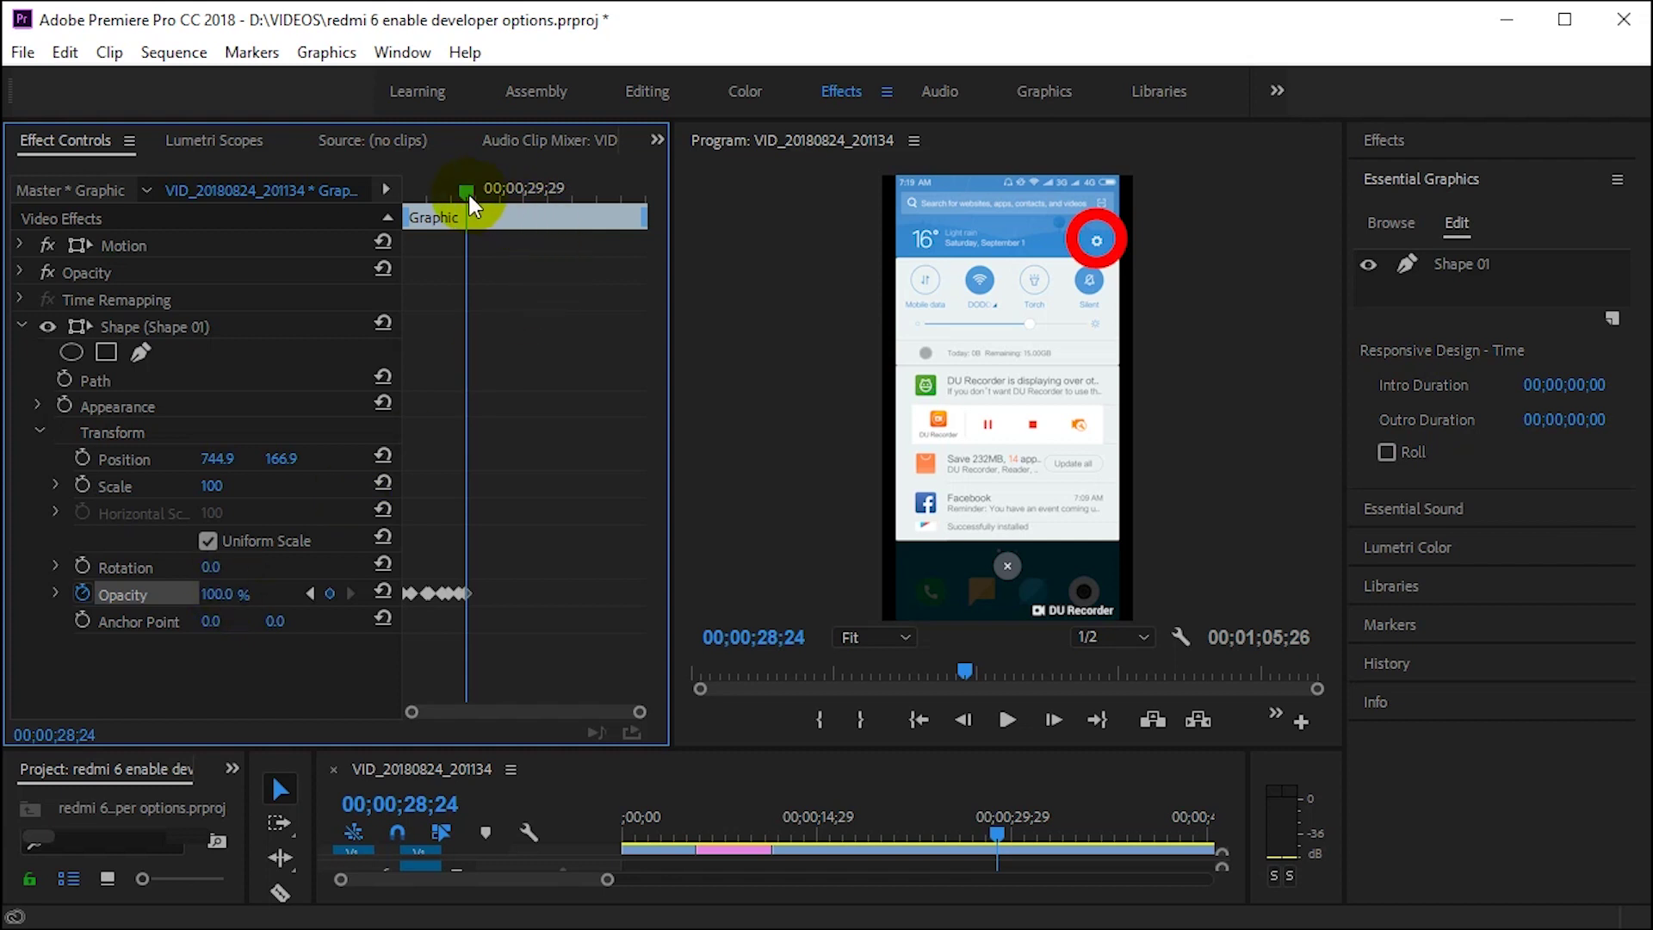
Step: Play back the ring's blinking animation from the start of the graphic clip until past its last opacity keyframe
{"action": "left_click_drag", "start_coordinate": [468, 191], "coordinate": [345, 191]}
{"action": "key", "text": "space"}
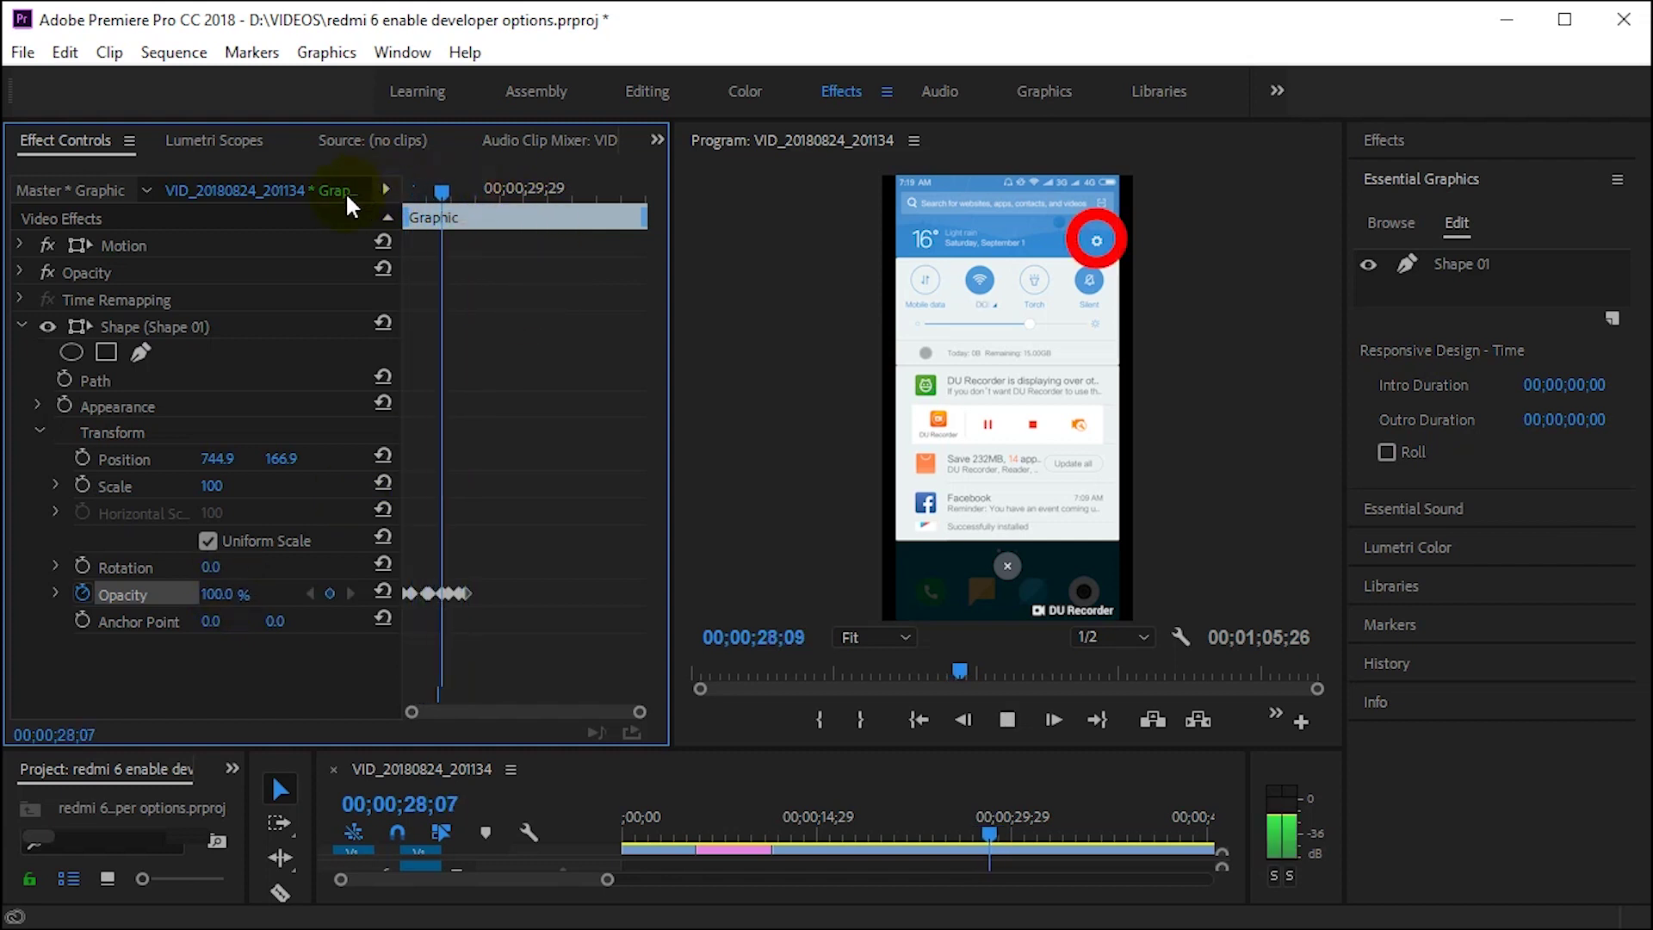
{"action": "key", "text": "space"}
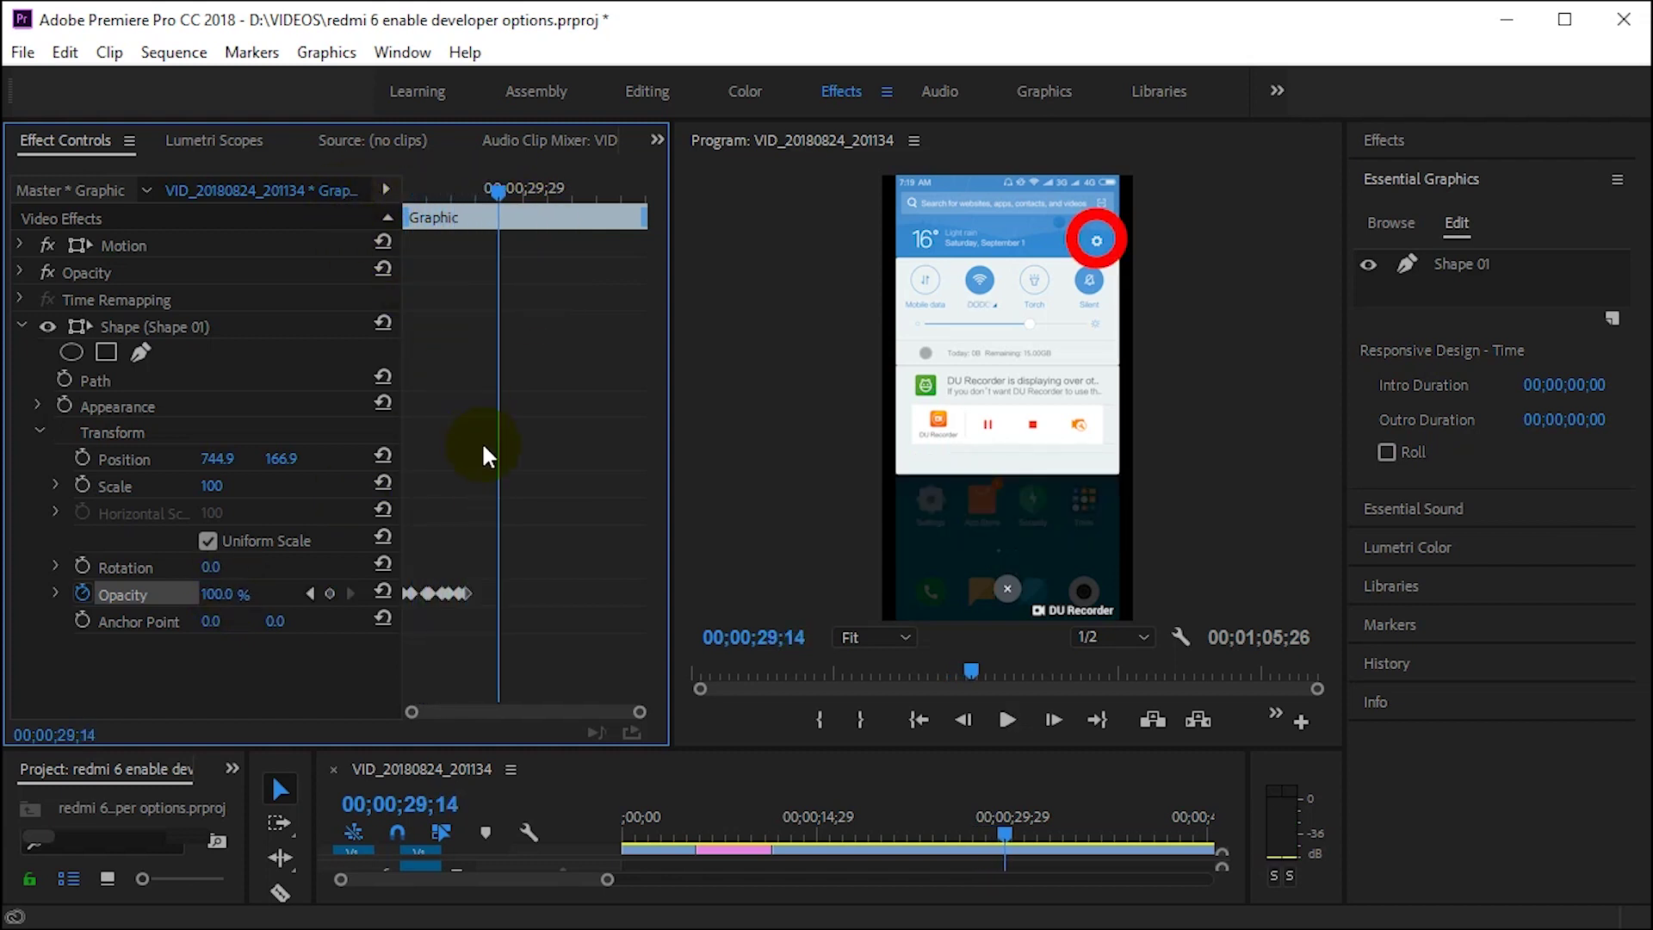